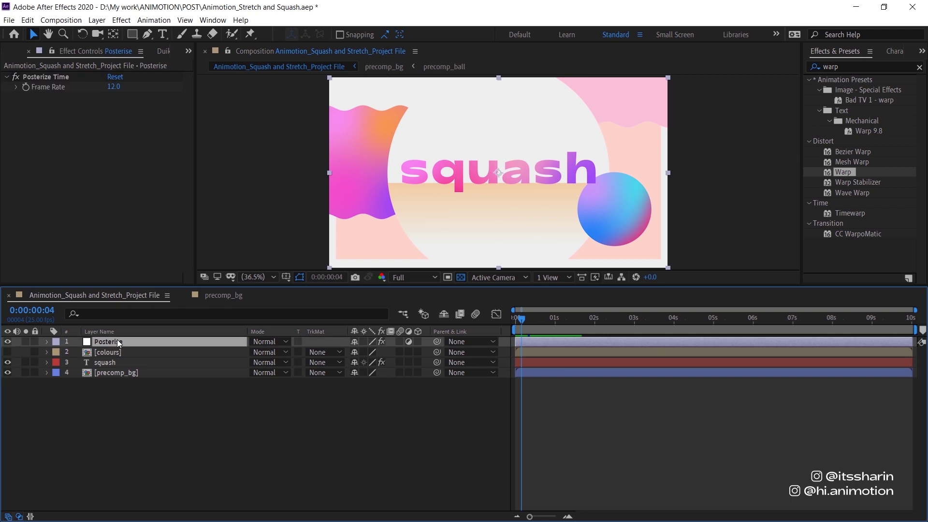
# Lock the Posterise and precomp_bg layers around the squash text.
pyautogui.click(35, 341)
pyautogui.click(35, 372)
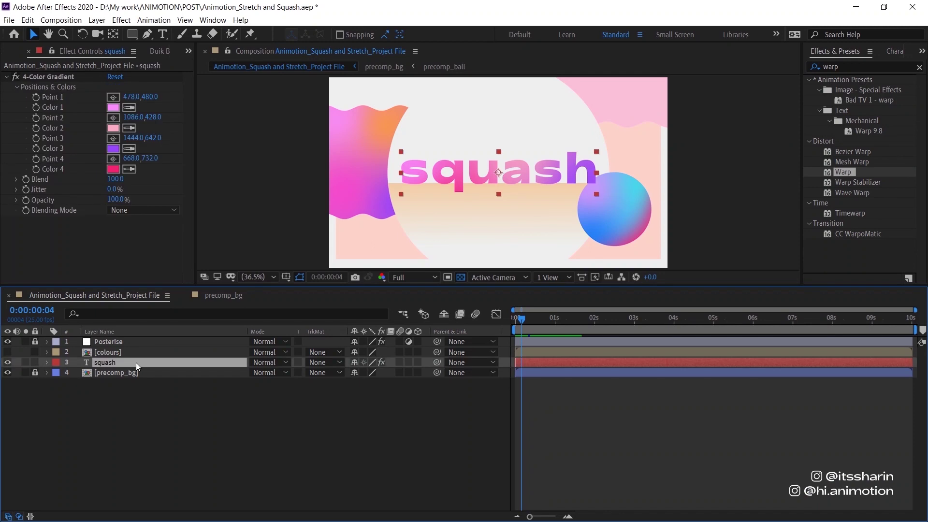
# Create shapes from the squash text and duplicate the outlines layer five times.
pyautogui.rightClick(135, 362)
pyautogui.moveTo(248, 277)
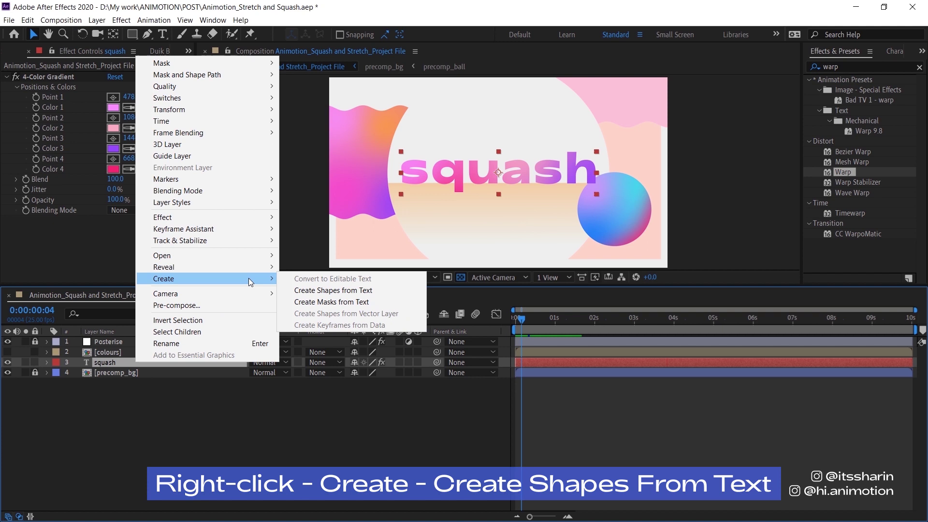
pyautogui.click(378, 291)
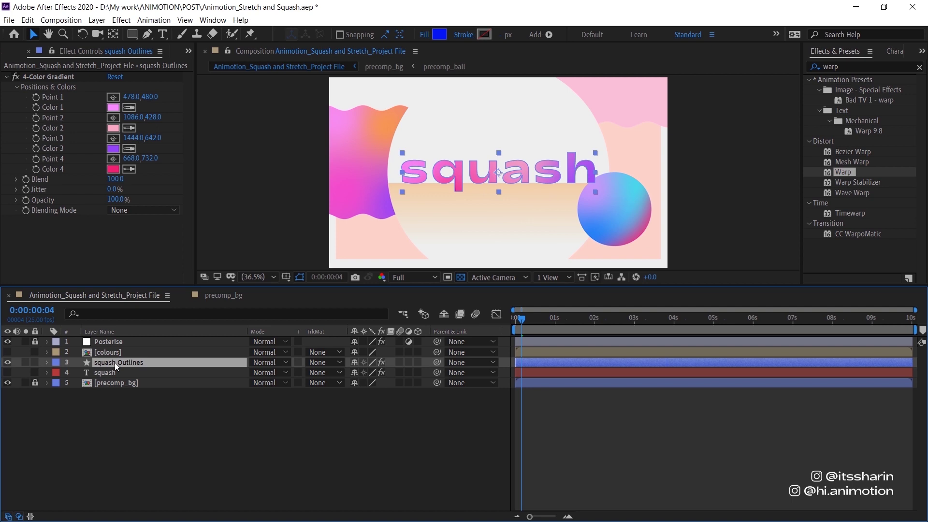
pyautogui.hotkey('ctrl', 'd')
pyautogui.hotkey('ctrl', 'd')
pyautogui.hotkey('ctrl', 'd')
pyautogui.hotkey('ctrl', 'd')
pyautogui.hotkey('ctrl', 'd')
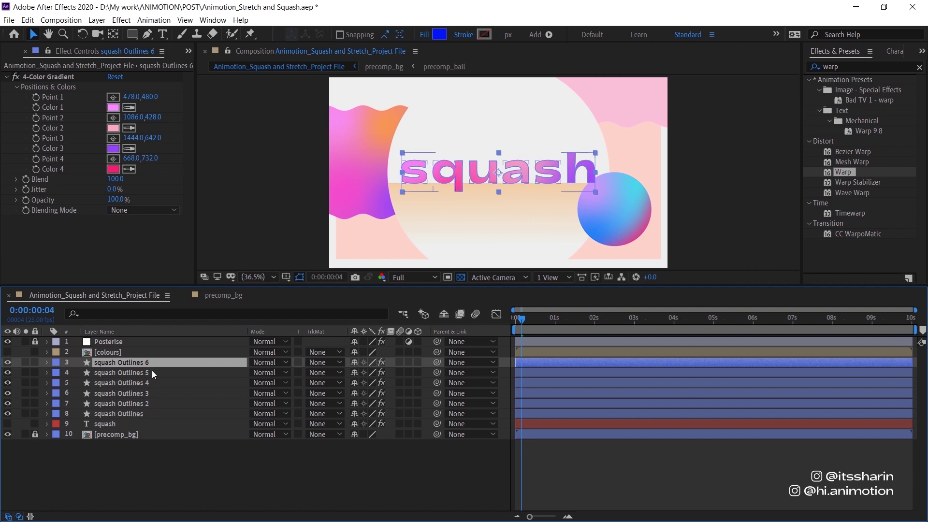
# Rename the six outline layers S, Q, U, A, S and H.
pyautogui.press('Return')
pyautogui.write('S')
pyautogui.click(147, 372)
pyautogui.press('Return')
pyautogui.write('Q')
pyautogui.click(145, 382)
pyautogui.press('Return')
pyautogui.write('U')
pyautogui.press('Tab')
pyautogui.write('A')
pyautogui.press('Tab')
pyautogui.write('S')
pyautogui.press('Tab')
pyautogui.write('H')
pyautogui.click(112, 365)
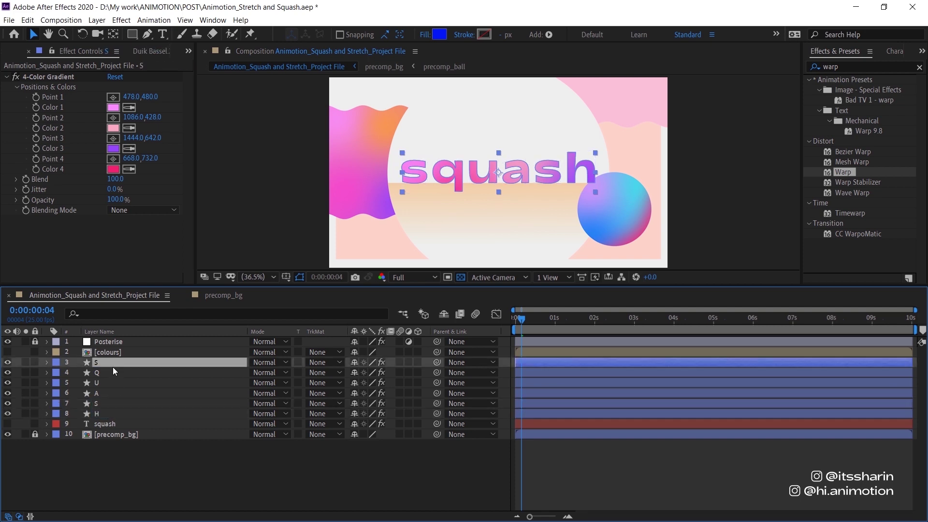
# Enlarge the timeline and delete every letter group except s from layer S.
pyautogui.press('u')
pyautogui.press('u')
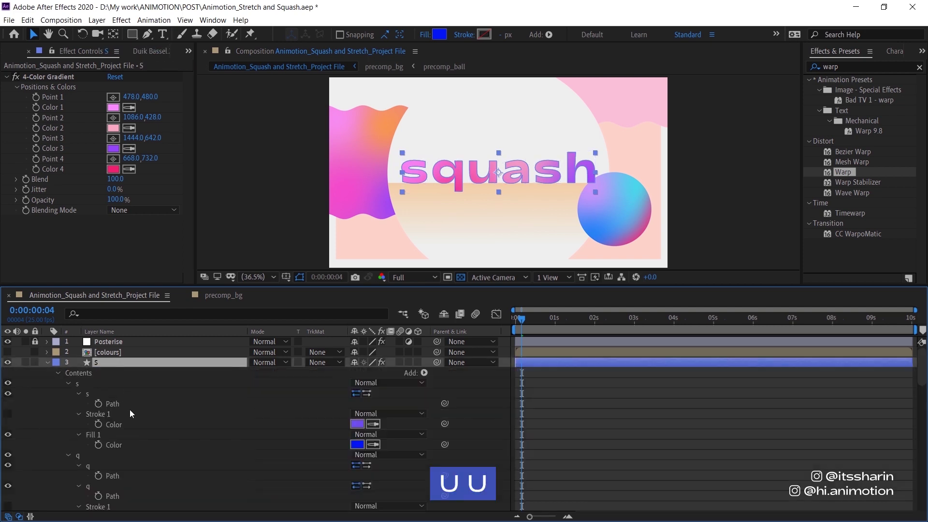
pyautogui.scroll(-2, 127, 417)
pyautogui.scroll(2, 137, 346)
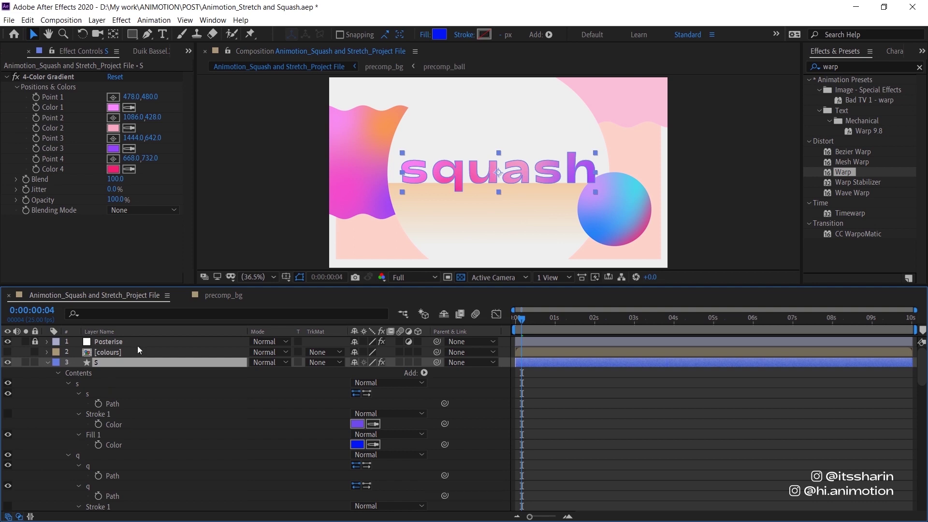
pyautogui.moveTo(196, 287); pyautogui.dragTo(194, 223)
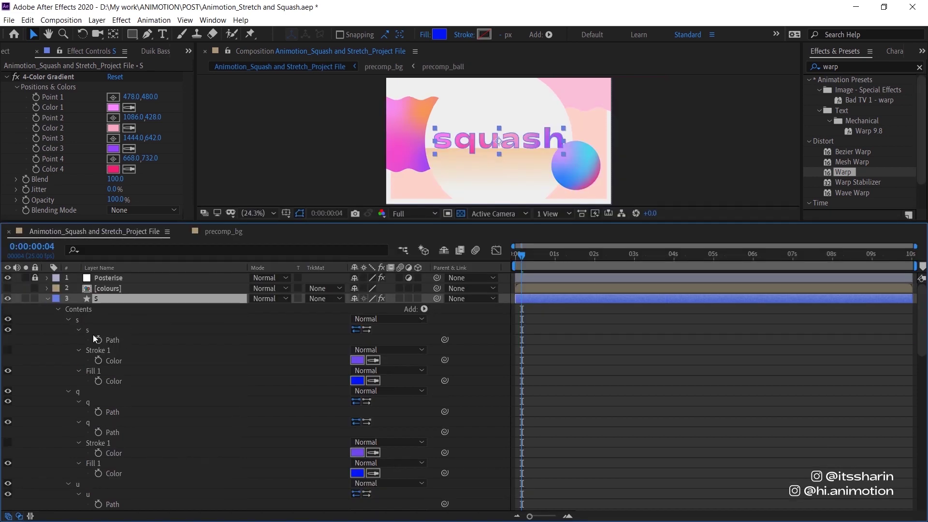
pyautogui.click(80, 390)
pyautogui.hotkey('ctrl', 'a')
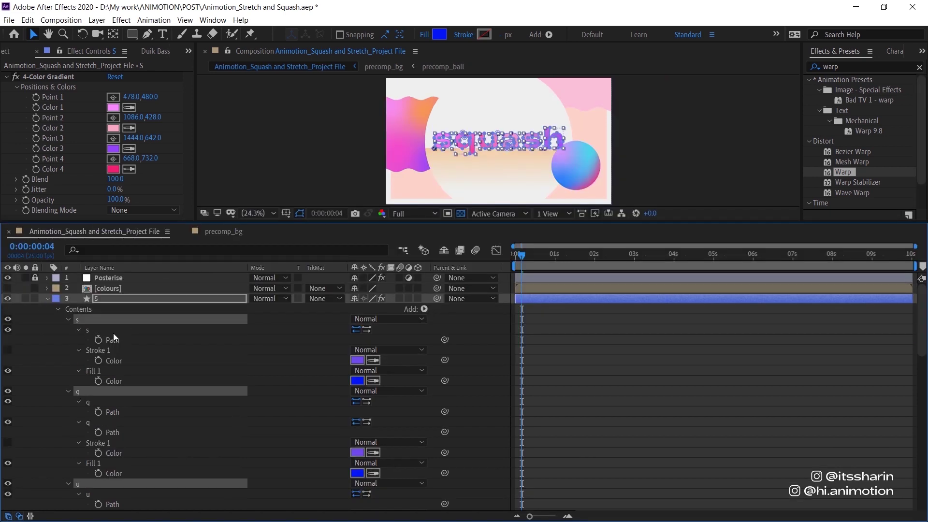
pyautogui.keyDown('ctrl'); pyautogui.click(111, 320); pyautogui.keyUp('ctrl')
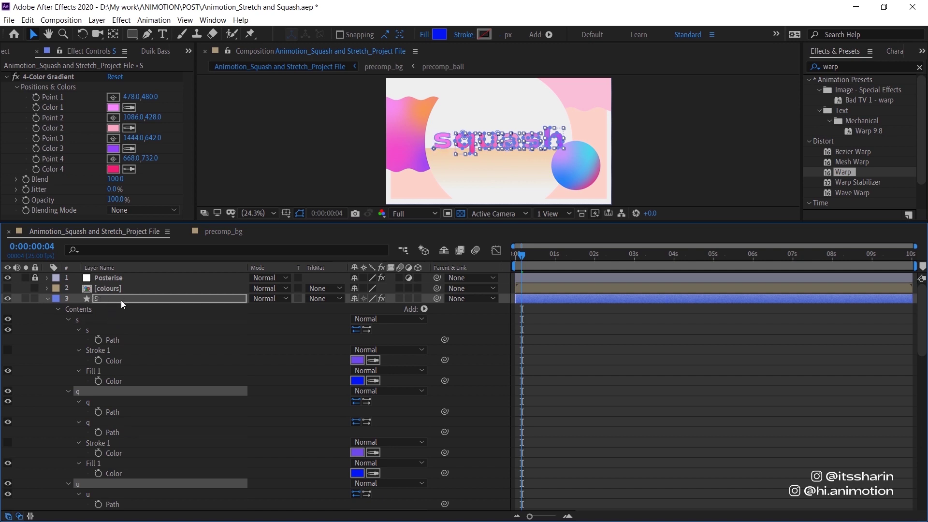
pyautogui.press('Return')
pyautogui.hotkey('ctrl', 'x')
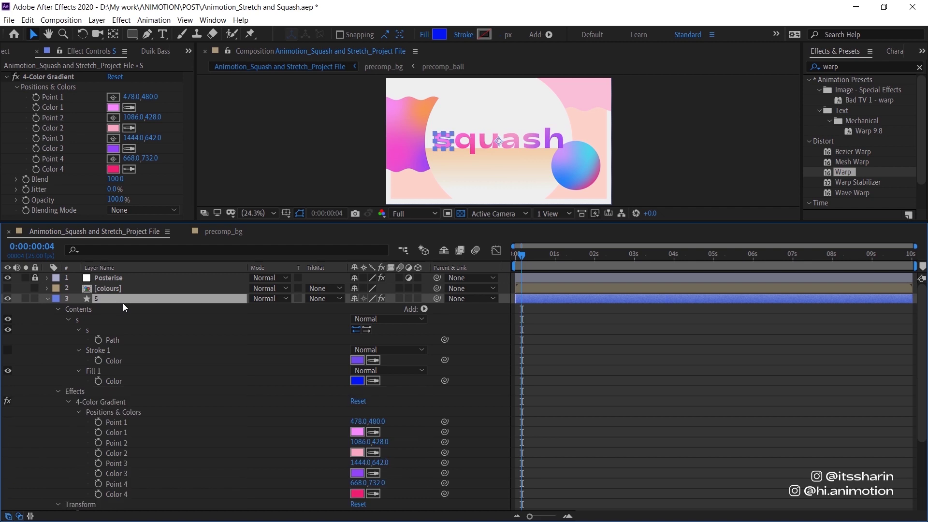
pyautogui.click(46, 298)
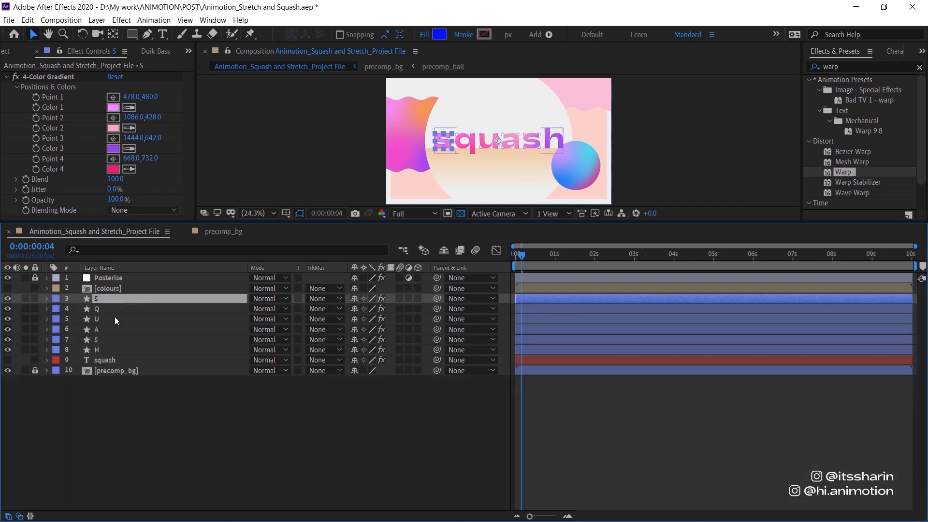
# Strip layers Q and U down to their own q and u groups.
pyautogui.click(123, 308)
pyautogui.press('u')
pyautogui.press('u')
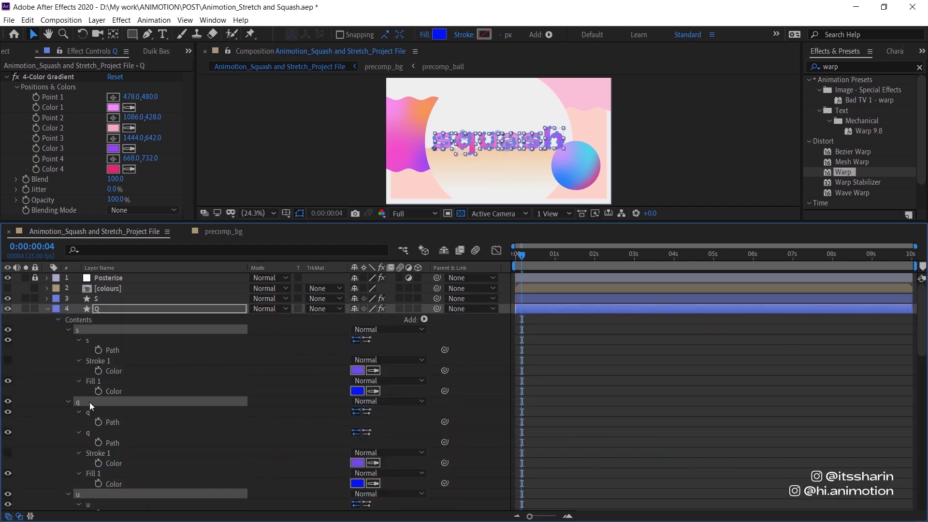
pyautogui.hotkey('ctrl', 'x')
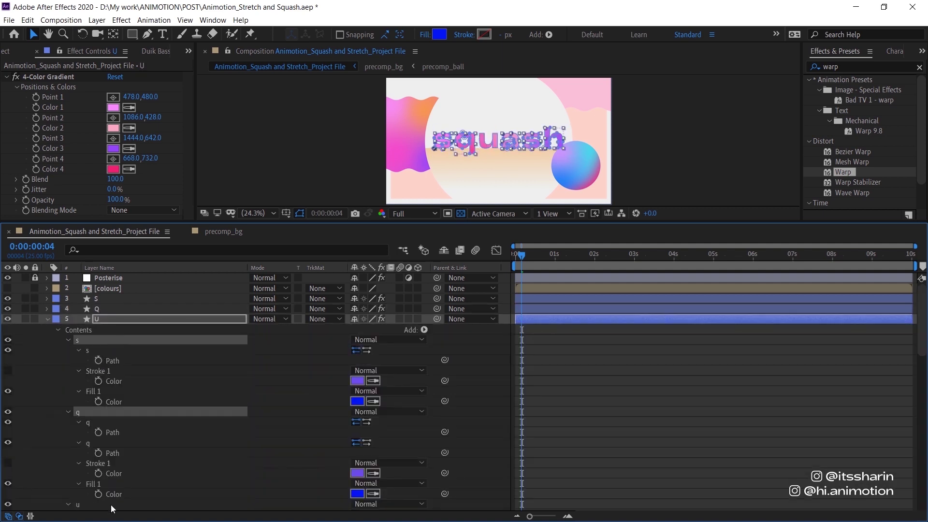
pyautogui.press('u')
pyautogui.click(118, 329)
pyautogui.press('u')
pyautogui.press('u')
# Trim the second S and H layers to their own letters, then select all six layers.
pyautogui.scroll(-5, 92, 459)
pyautogui.press('u')
pyautogui.click(114, 340)
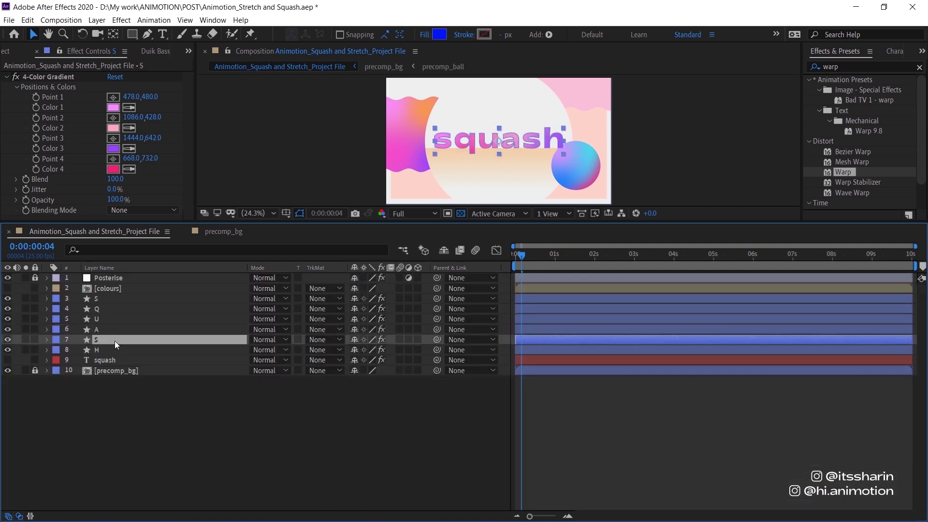
pyautogui.press('u')
pyautogui.press('u')
pyautogui.hotkey('ctrl', 'x')
pyautogui.press('u')
pyautogui.click(111, 357)
pyautogui.press('u')
pyautogui.press('u')
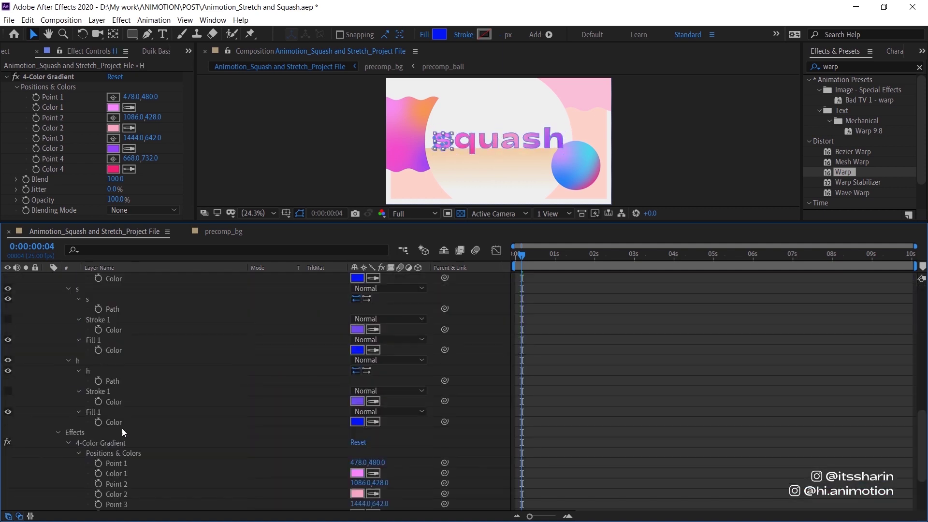
pyautogui.hotkey('ctrl', 'x')
pyautogui.press('u')
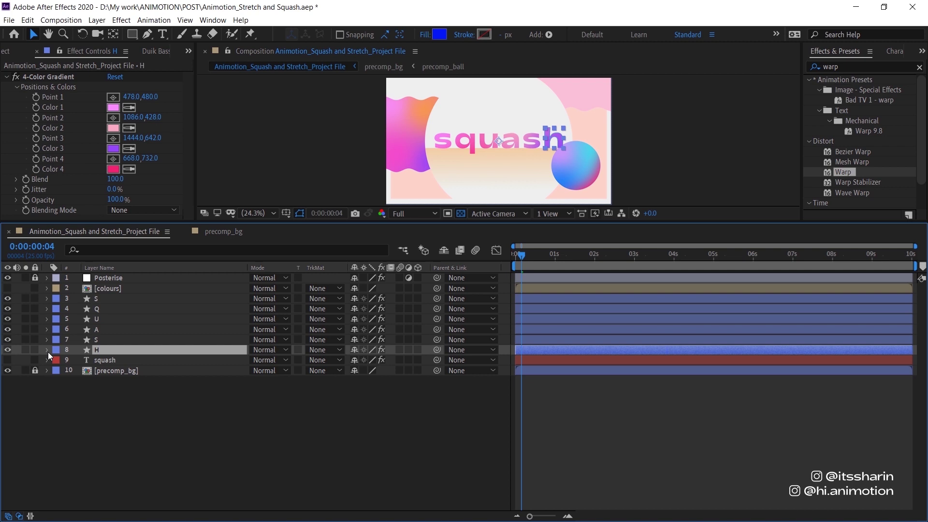
pyautogui.keyDown('shift'); pyautogui.click(122, 298); pyautogui.keyUp('shift')
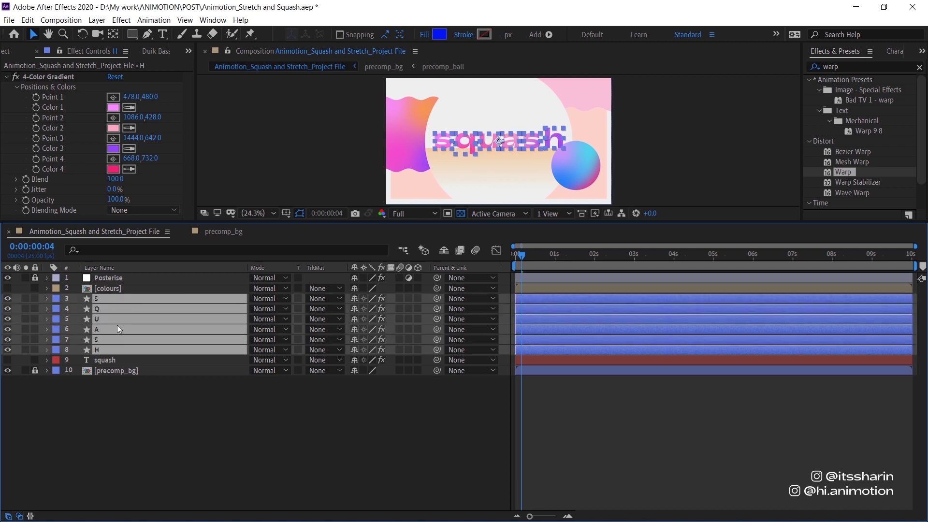
# Open the Motion Tools 2 panel and make the composition viewer taller.
pyautogui.click(188, 51)
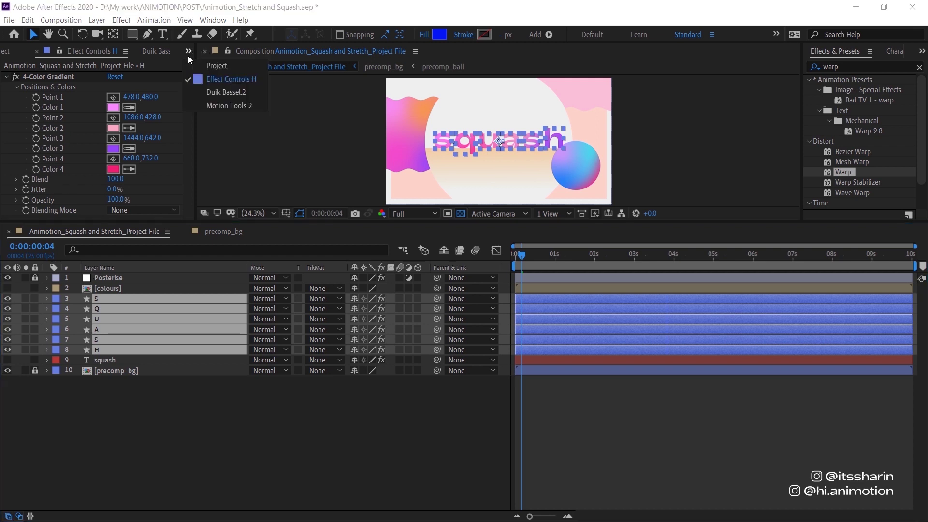
pyautogui.click(257, 105)
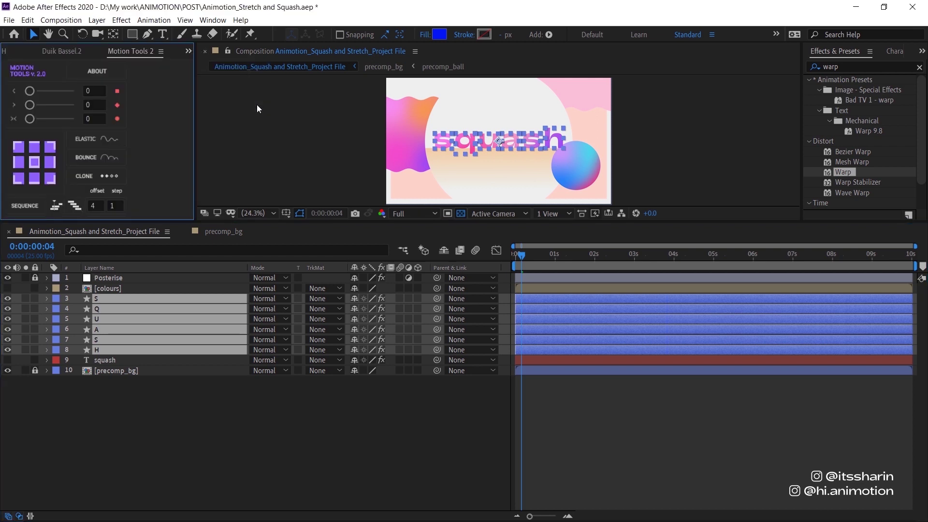
pyautogui.click(105, 73)
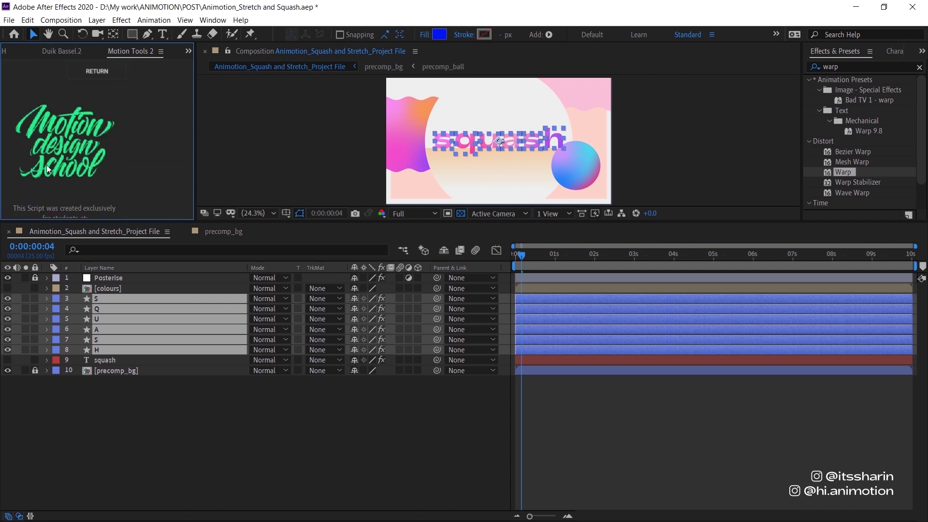
pyautogui.click(116, 70)
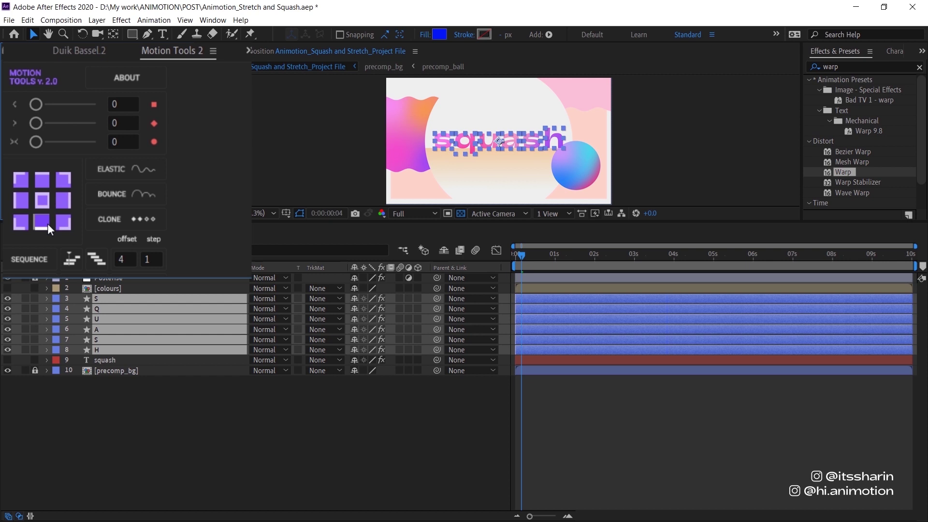
pyautogui.scroll(2, 493, 183)
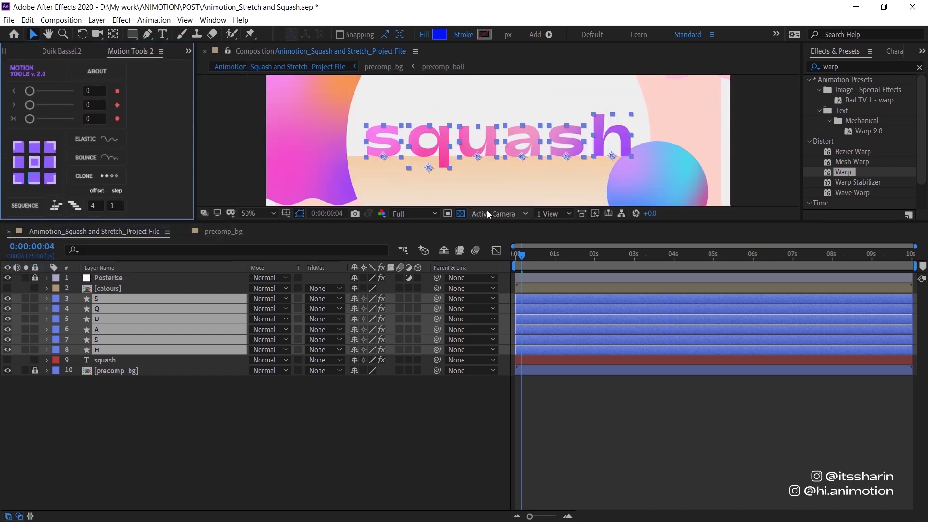
pyautogui.moveTo(485, 221); pyautogui.dragTo(480, 277)
pyautogui.click(117, 449)
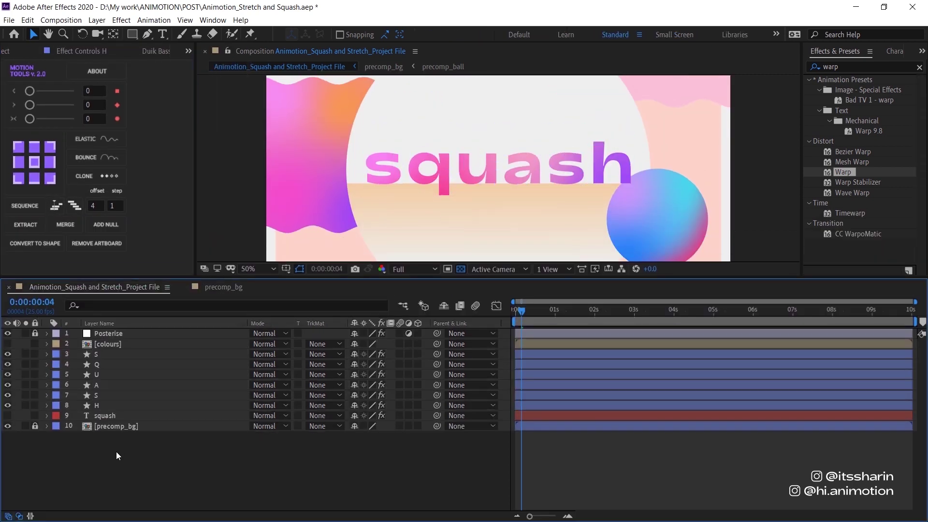
# Move layer Q's anchor point to the q's descender base and return to frame 0.
pyautogui.click(135, 366)
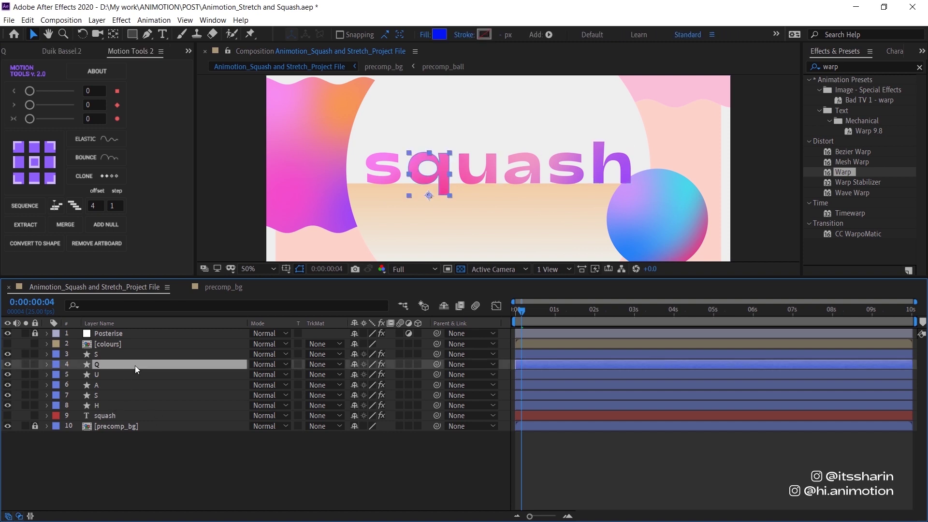
pyautogui.press('.')
pyautogui.press('.')
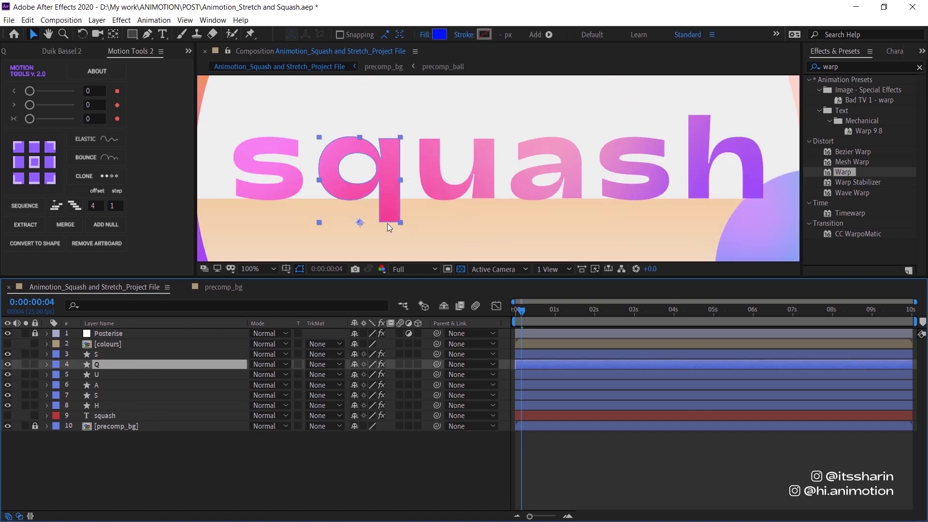
pyautogui.press('y')
pyautogui.moveTo(359, 222); pyautogui.dragTo(391, 223)
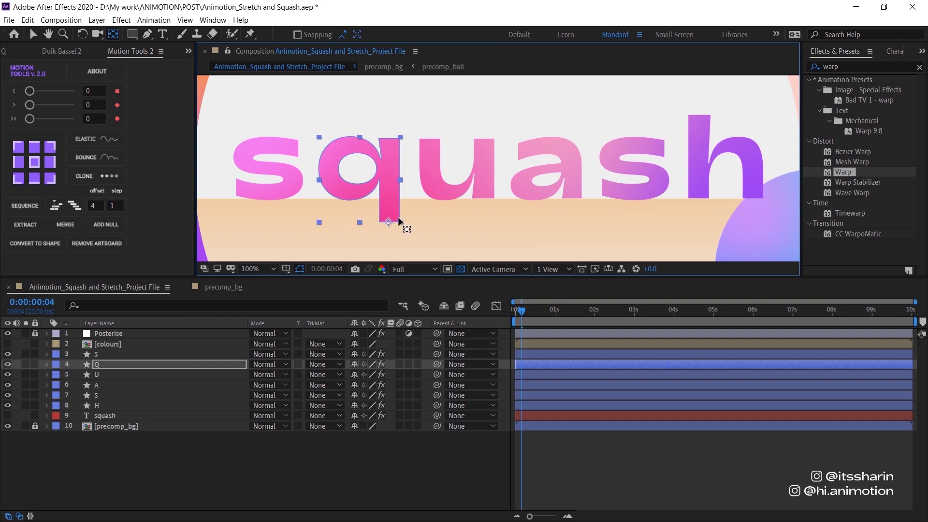
pyautogui.click(515, 313)
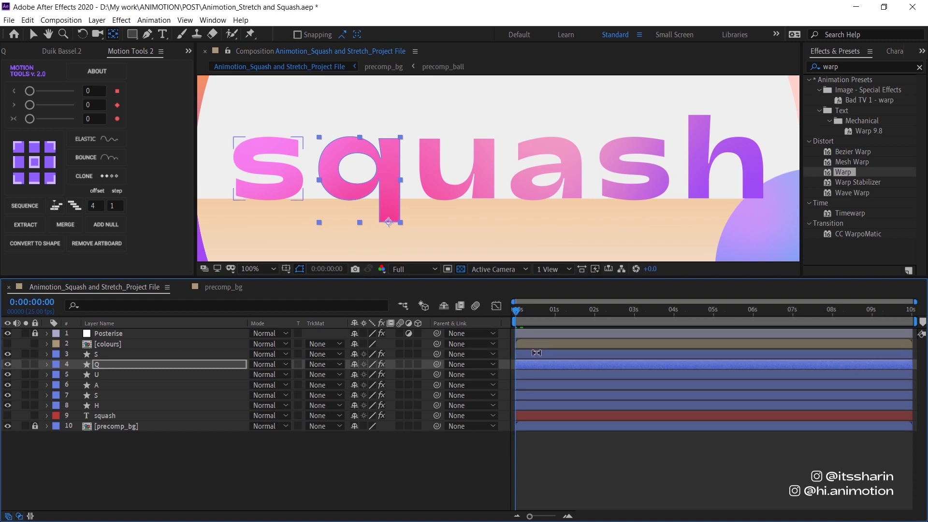
pyautogui.click(536, 352)
pyautogui.keyDown('shift'); pyautogui.click(522, 405); pyautogui.keyUp('shift')
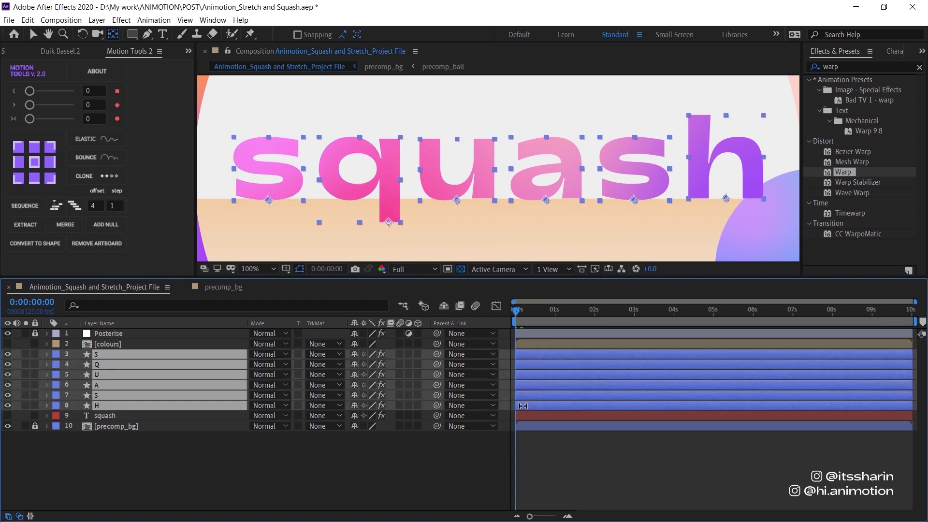
# Unlink width and height Scale on all six letter layers.
pyautogui.press('s')
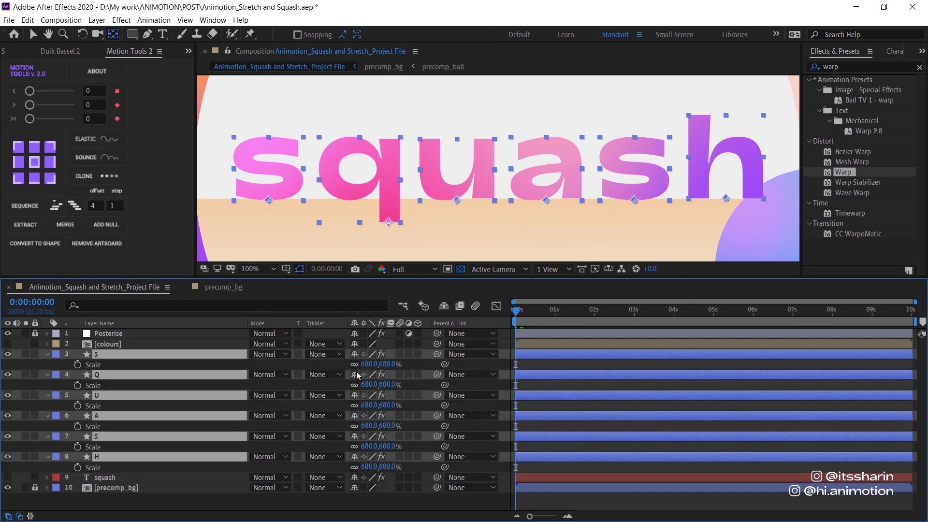
pyautogui.click(353, 366)
pyautogui.click(353, 385)
pyautogui.click(354, 405)
pyautogui.click(354, 425)
pyautogui.click(353, 446)
pyautogui.click(354, 466)
# Add Scale keyframes at 0, 10 and 20 frames and 1:05, ending the work area at 1:05.
pyautogui.click(78, 365)
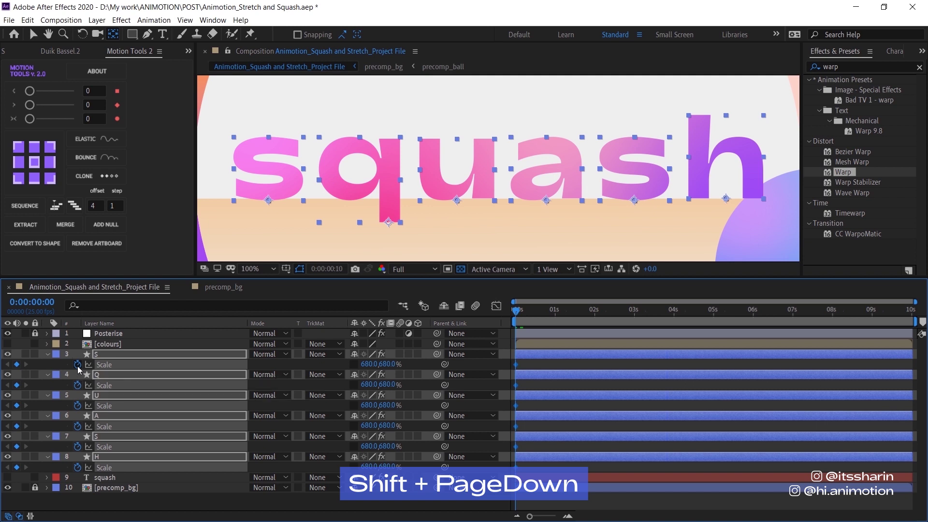
pyautogui.hotkey('shift', 'pagedown')
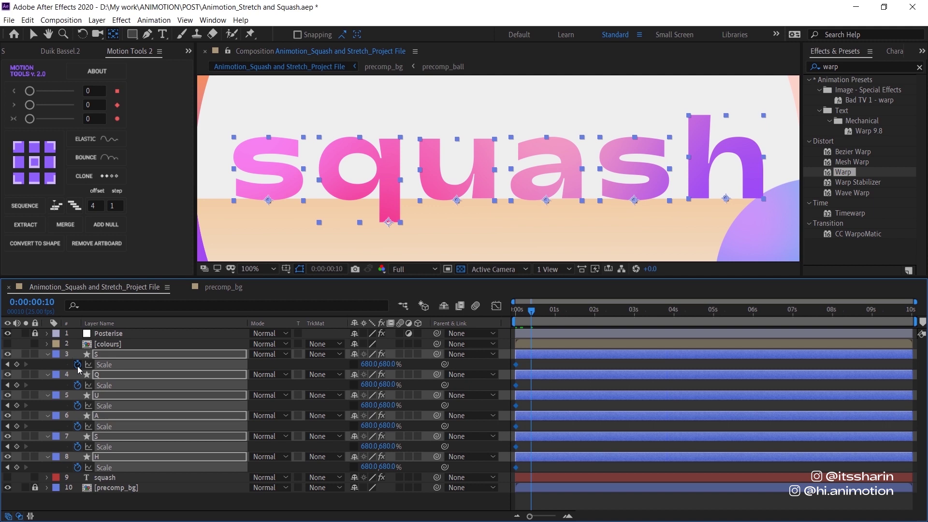
pyautogui.click(18, 364)
pyautogui.hotkey('shift', 'pagedown')
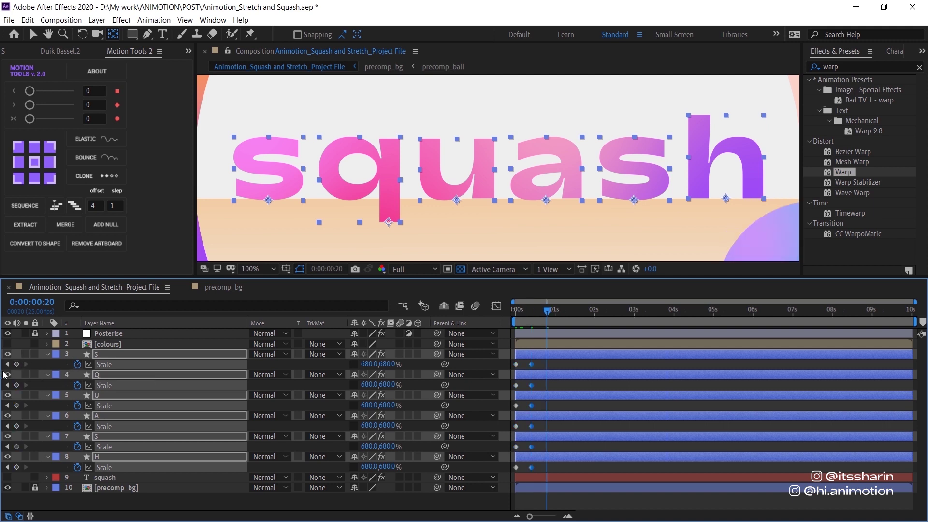
pyautogui.click(17, 365)
pyautogui.click(18, 365)
pyautogui.hotkey('shift', 'pagedown')
pyautogui.click(17, 364)
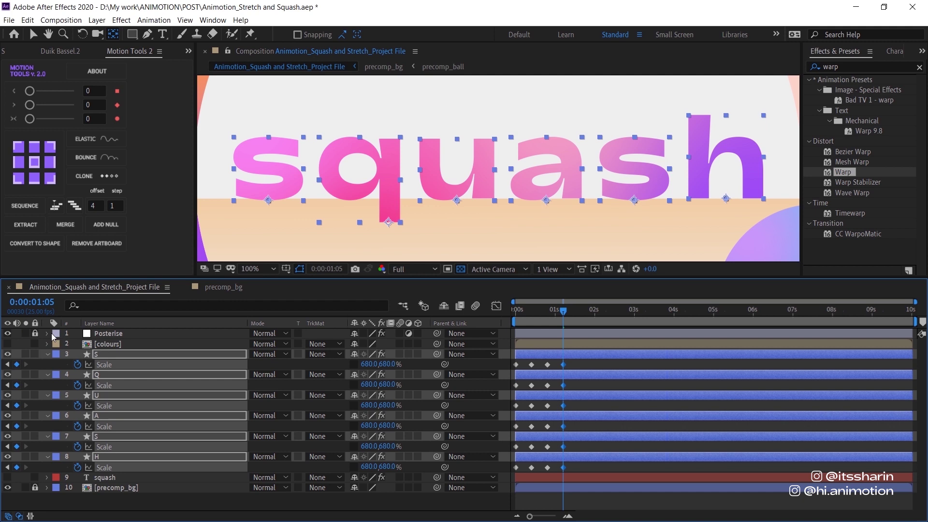
pyautogui.press('n')
pyautogui.moveTo(553, 313); pyautogui.dragTo(495, 320)
pyautogui.click(584, 365)
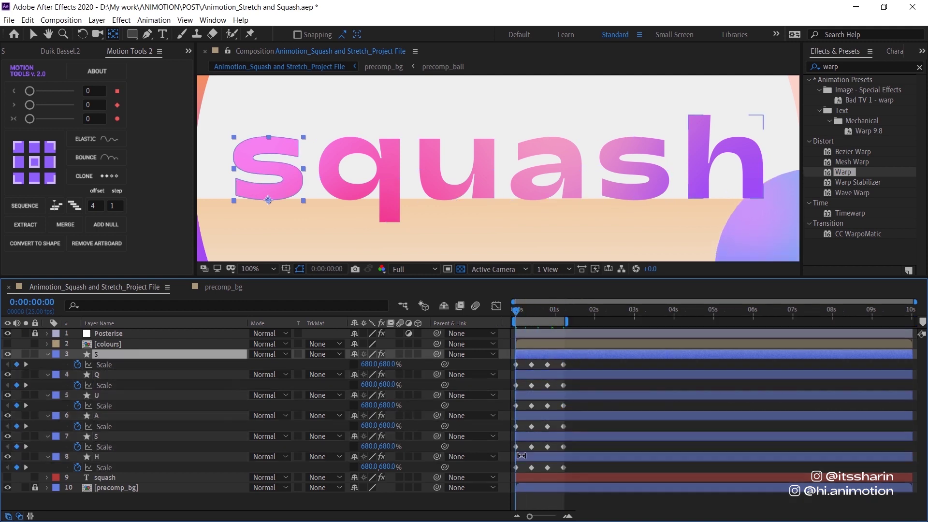
# Set vertical Scale to 1300% at frame 10 and 500% at frame 20.
pyautogui.click(390, 364)
pyautogui.press('Return')
pyautogui.press('space')
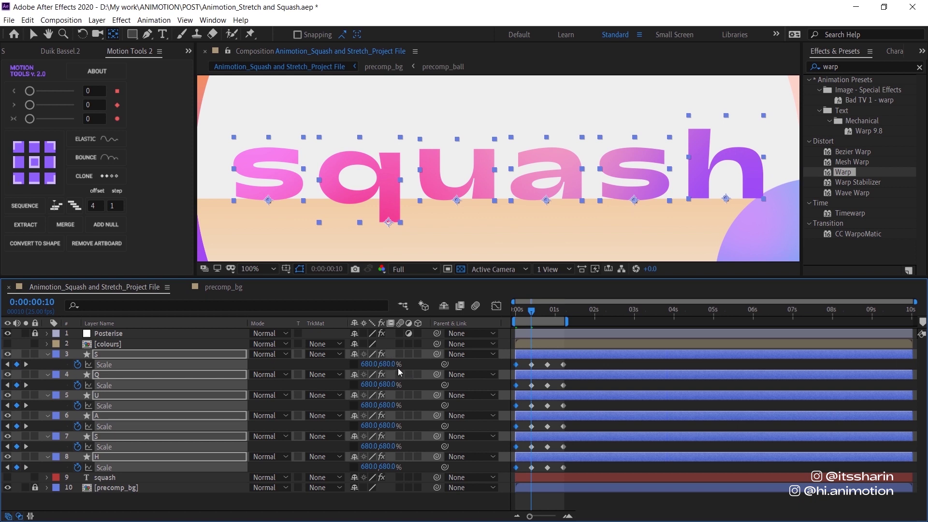
pyautogui.moveTo(397, 368); pyautogui.dragTo(580, 324)
pyautogui.click(389, 364)
pyautogui.write('1300')
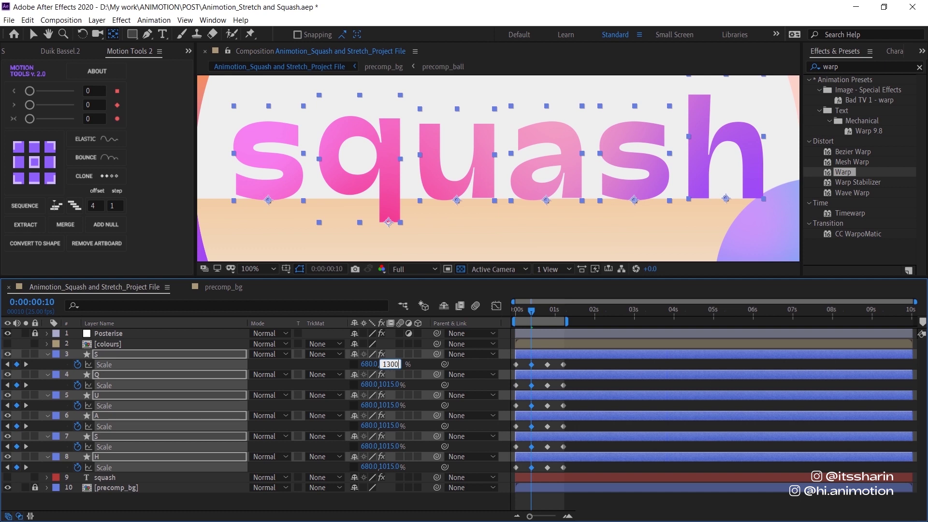
pyautogui.press('Return')
pyautogui.press('k')
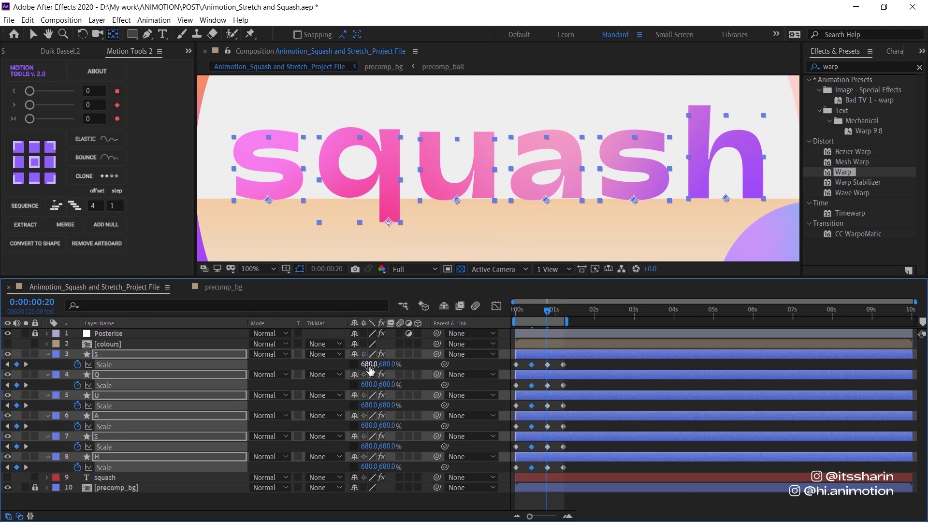
pyautogui.click(389, 364)
pyautogui.write('500')
pyautogui.press('Return')
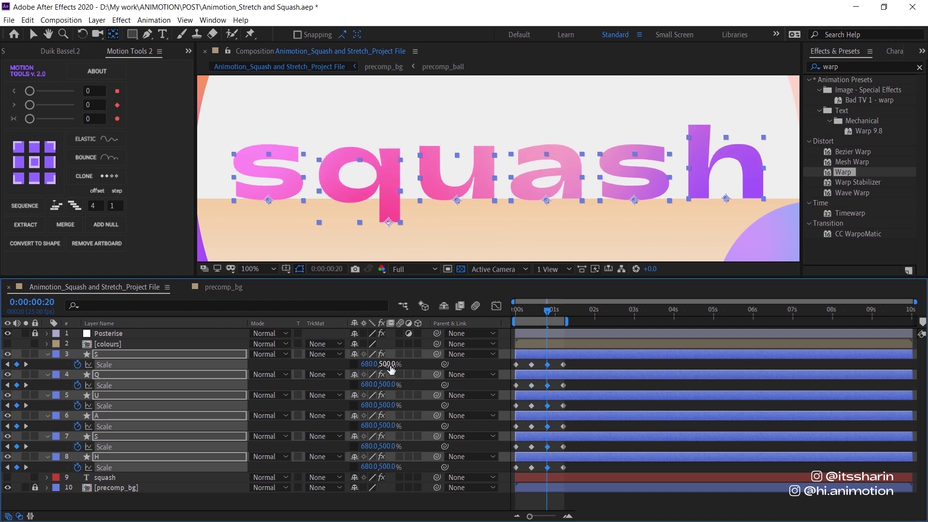
# Apply Easy Ease to all the letters' Scale keyframes and preview the animation.
pyautogui.press('k')
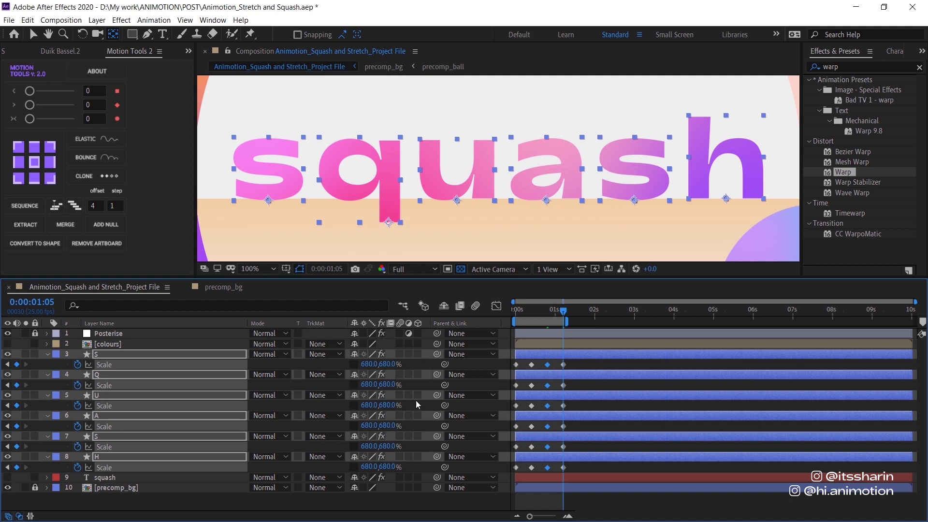
pyautogui.moveTo(584, 468); pyautogui.dragTo(467, 367)
pyautogui.press('F9')
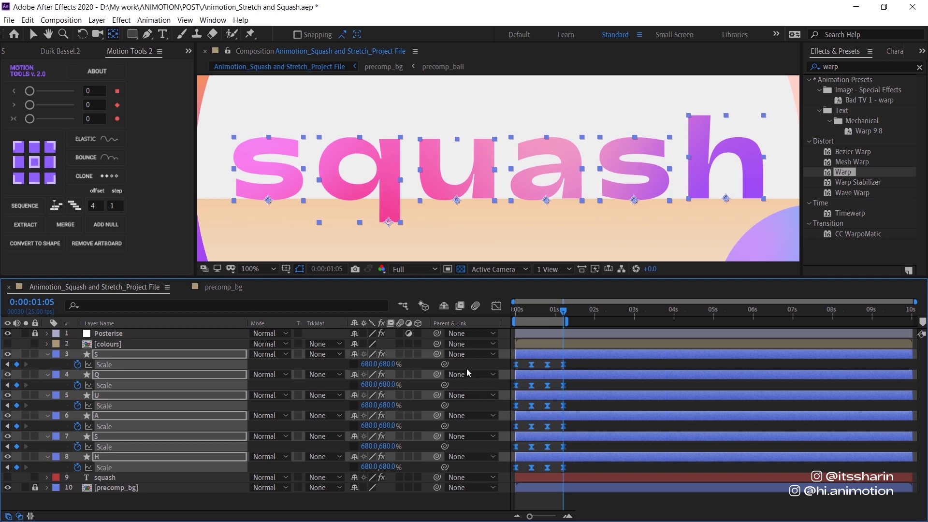
pyautogui.press('space')
pyautogui.scroll(-2, 523, 229)
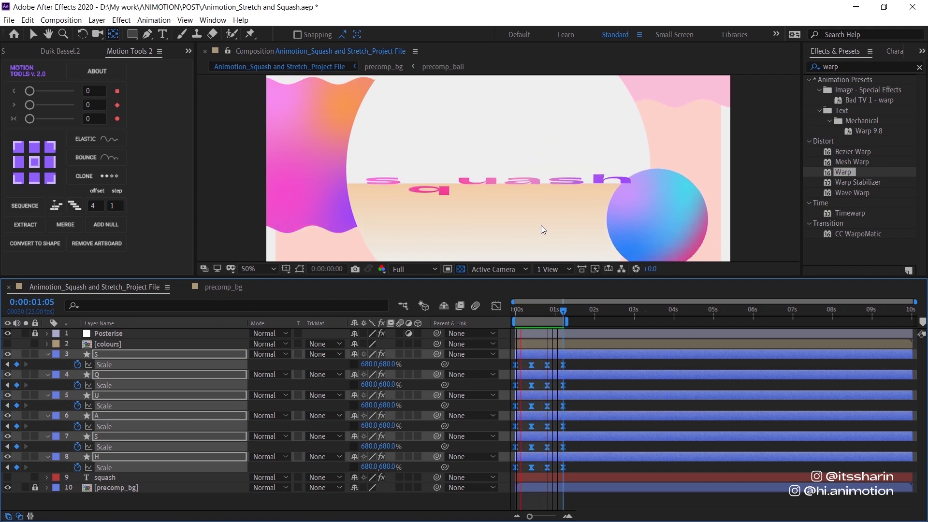
pyautogui.click(551, 366)
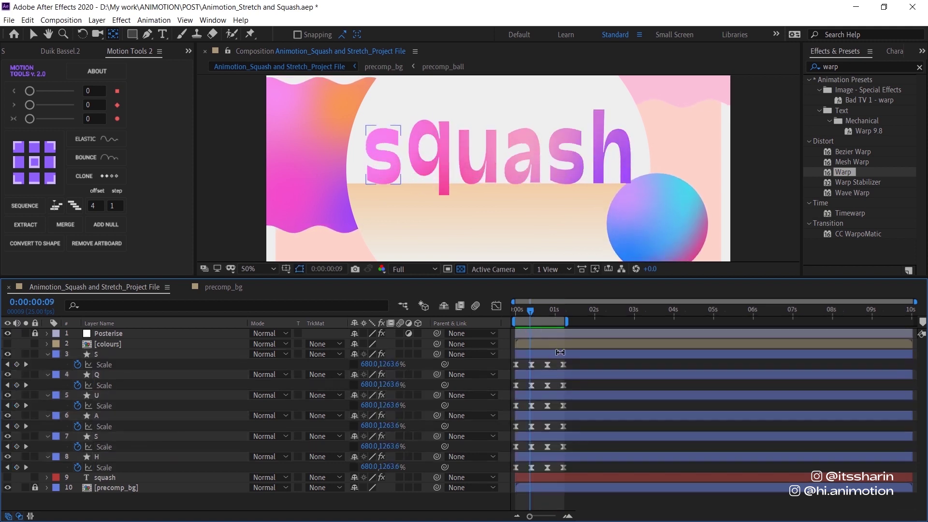
pyautogui.click(558, 353)
pyautogui.click(846, 68)
pyautogui.doubleClick(846, 68)
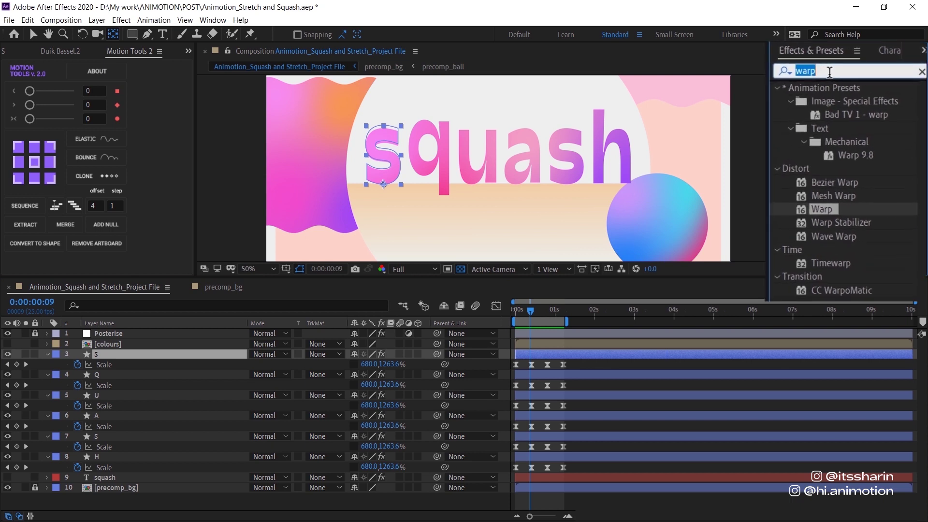
pyautogui.write('warp')
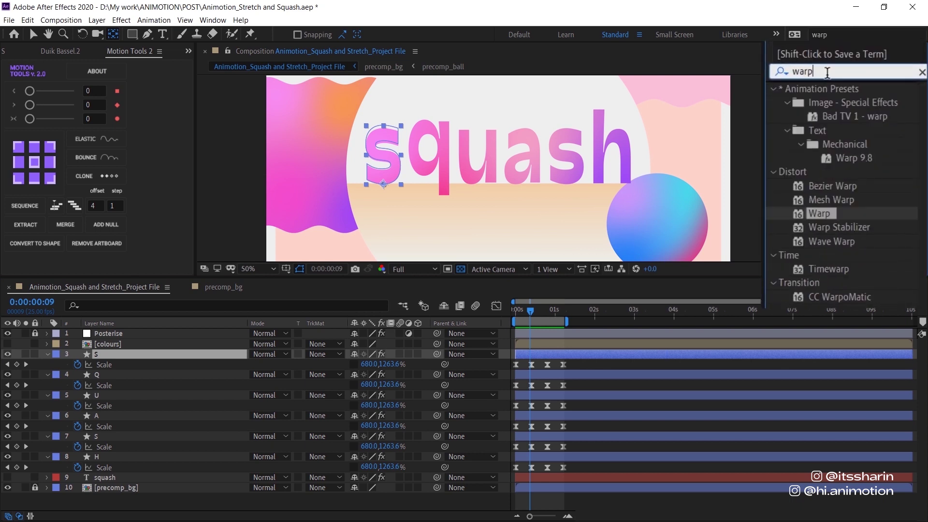
pyautogui.moveTo(826, 216); pyautogui.dragTo(534, 354)
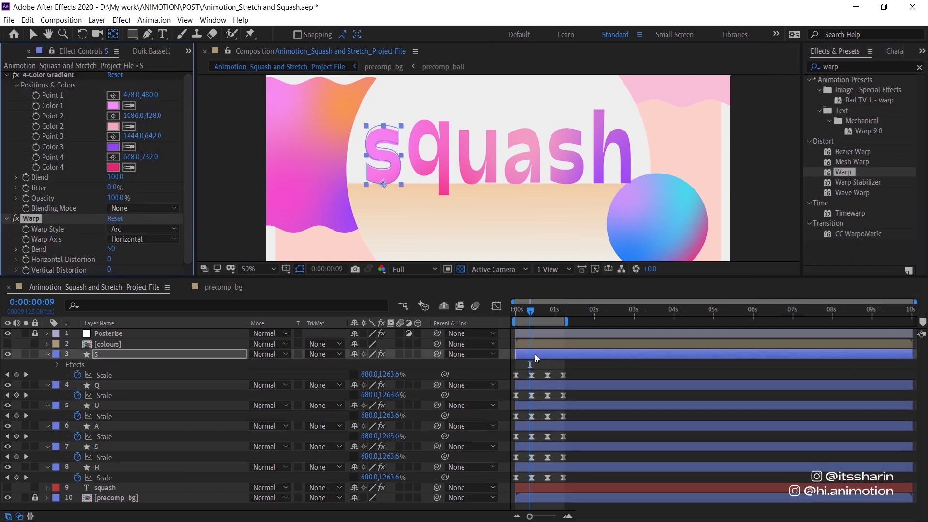
pyautogui.click(24, 353)
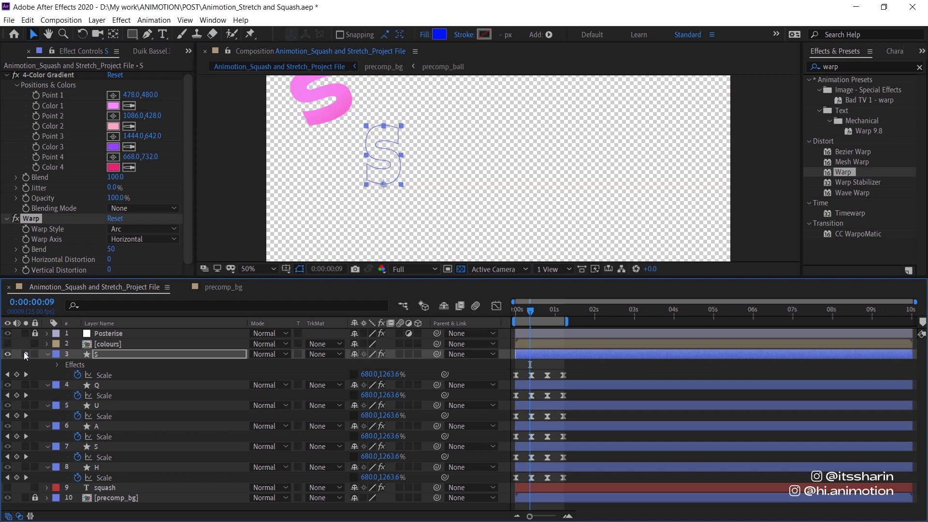
pyautogui.moveTo(431, 187); pyautogui.dragTo(473, 209)
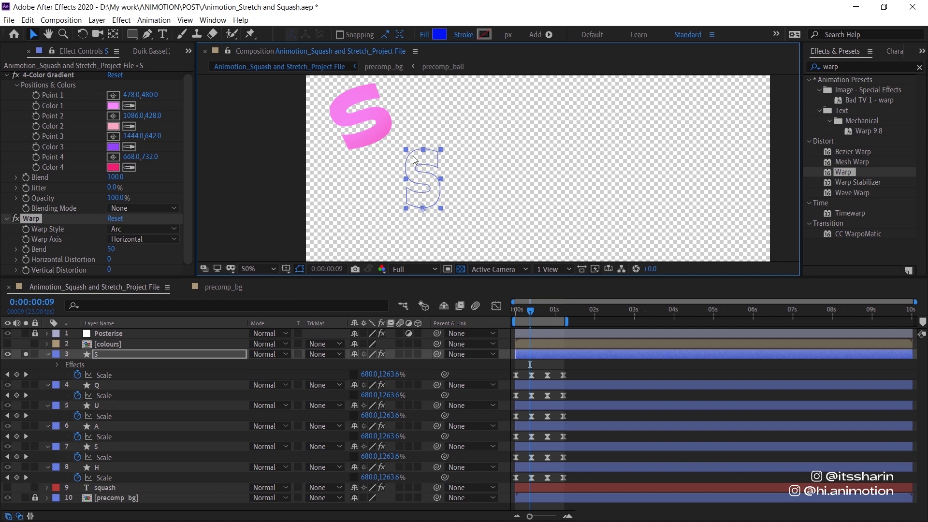
pyautogui.press(',')
pyautogui.press(',')
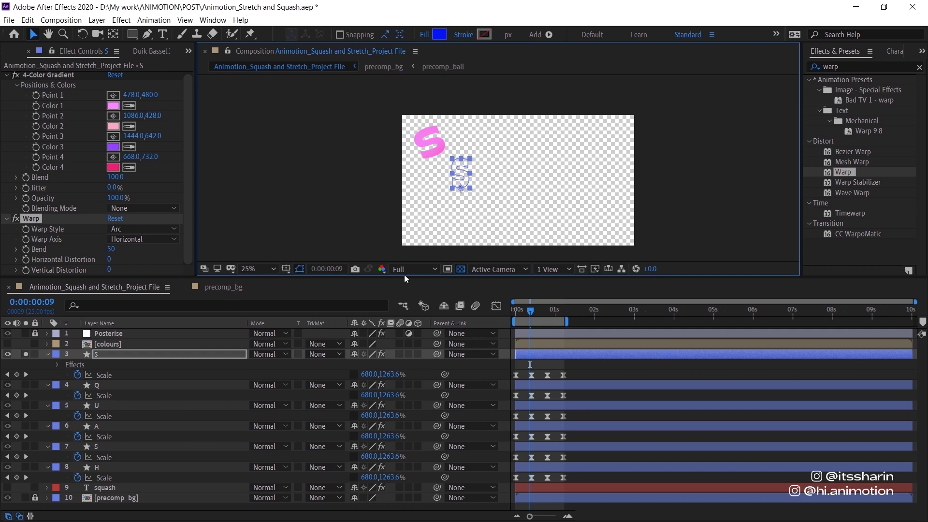
pyautogui.click(25, 354)
pyautogui.press('Delete')
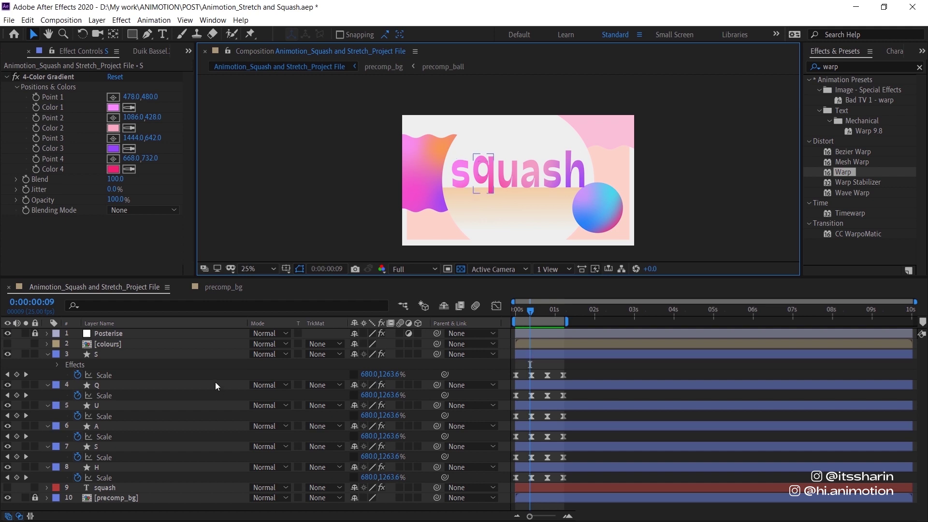
pyautogui.click(114, 352)
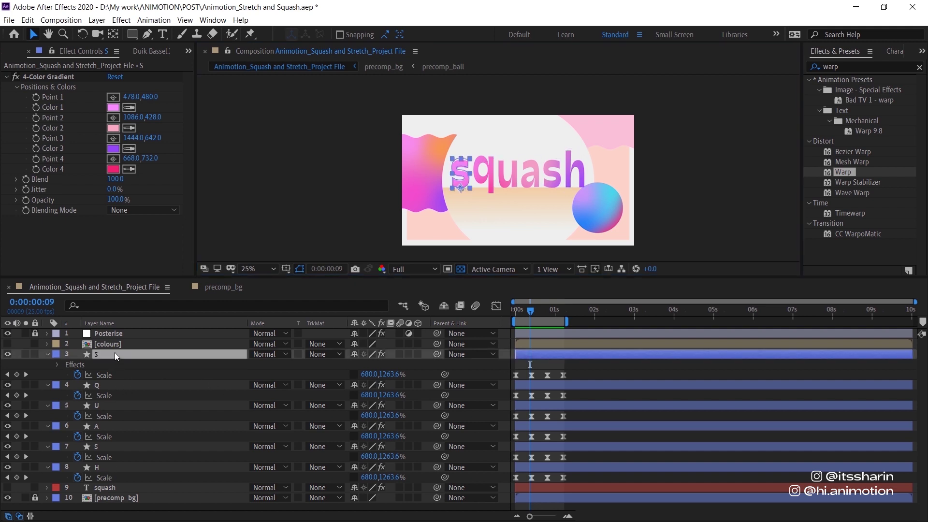
# Pre-compose layer S as letter_S, then preview the stretch around frames 5 and 14.
pyautogui.rightClick(114, 352)
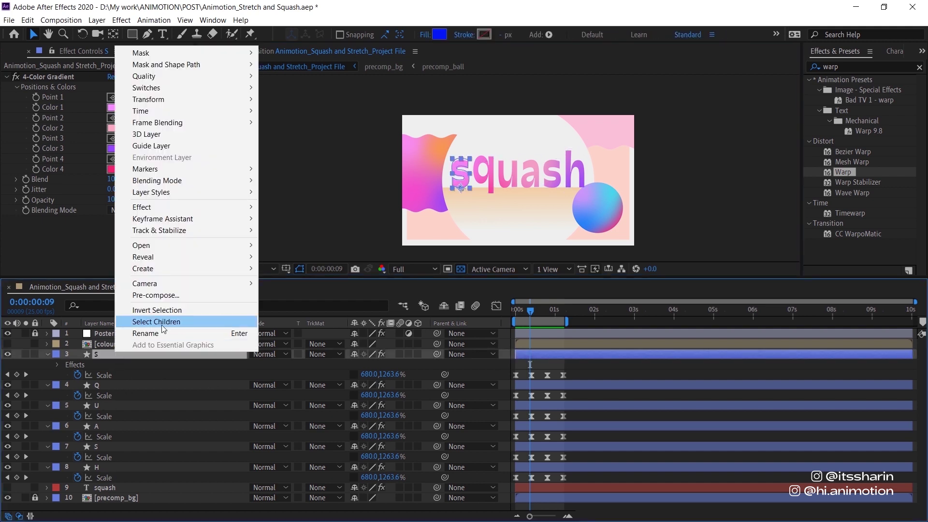
pyautogui.click(203, 295)
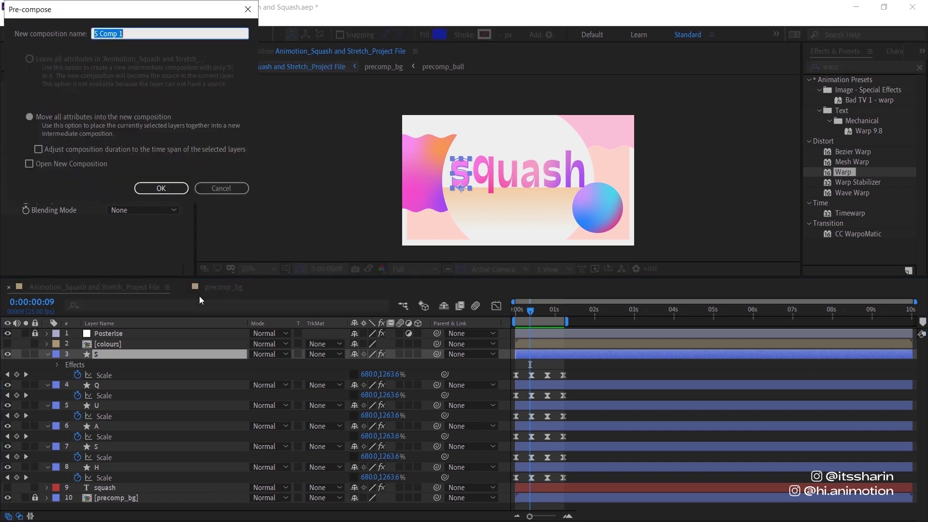
pyautogui.write('letter_S')
pyautogui.press('Return')
pyautogui.press('Home')
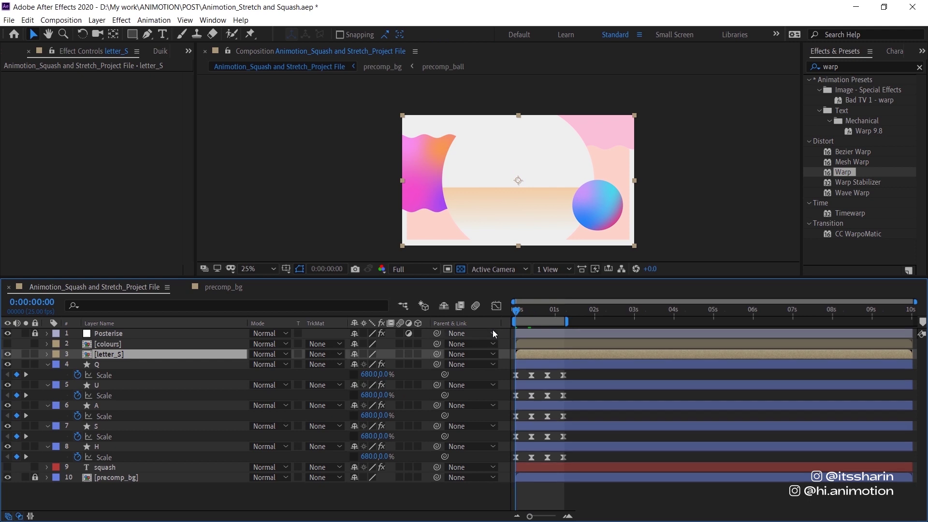
pyautogui.press('KP_Multiply')
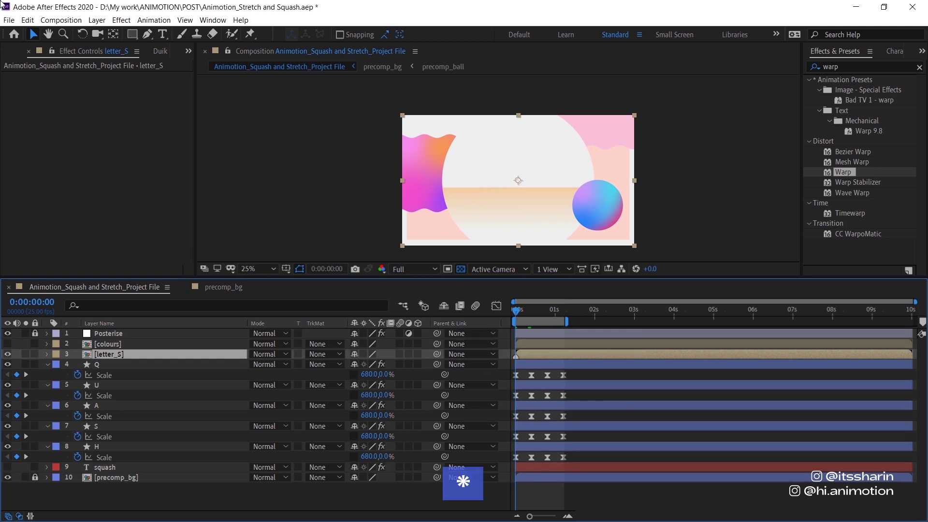
pyautogui.press('space')
pyautogui.press('KP_Multiply')
pyautogui.press('KP_Multiply')
pyautogui.press('KP_Multiply')
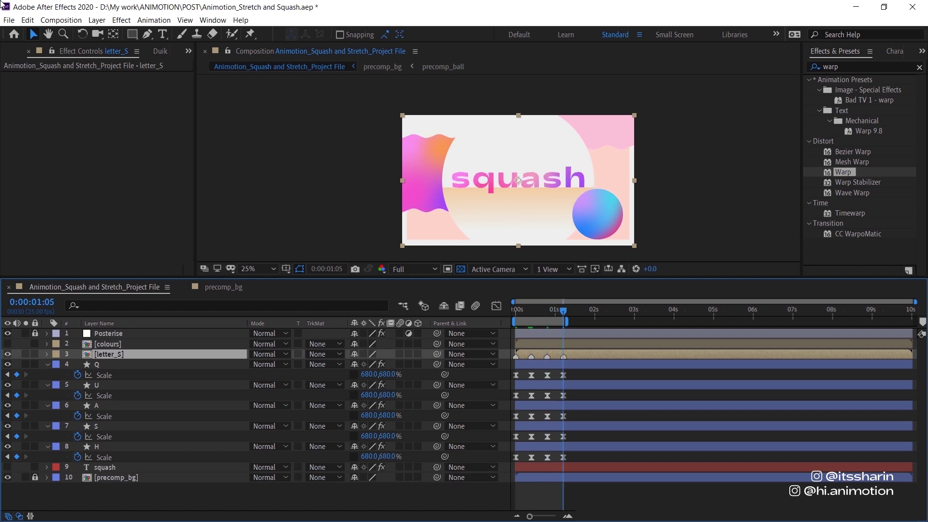
pyautogui.click(538, 313)
pyautogui.click(524, 312)
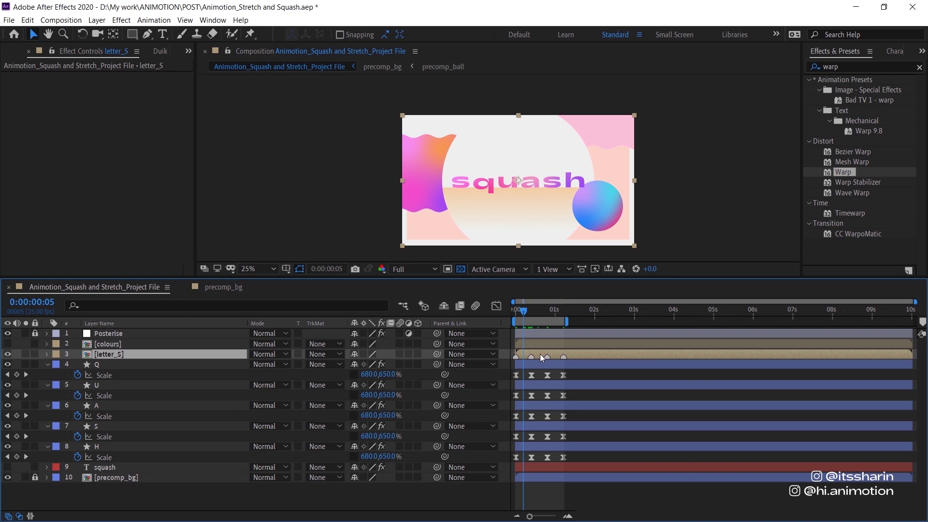
# Open letter_S, reveal the S layer's keyframes and go to frame 10.
pyautogui.doubleClick(540, 353)
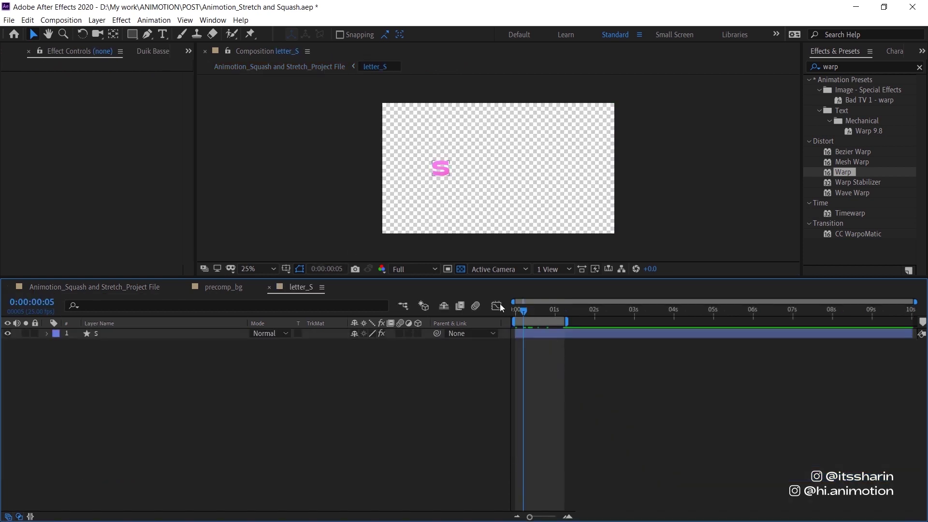
pyautogui.click(552, 334)
pyautogui.press('u')
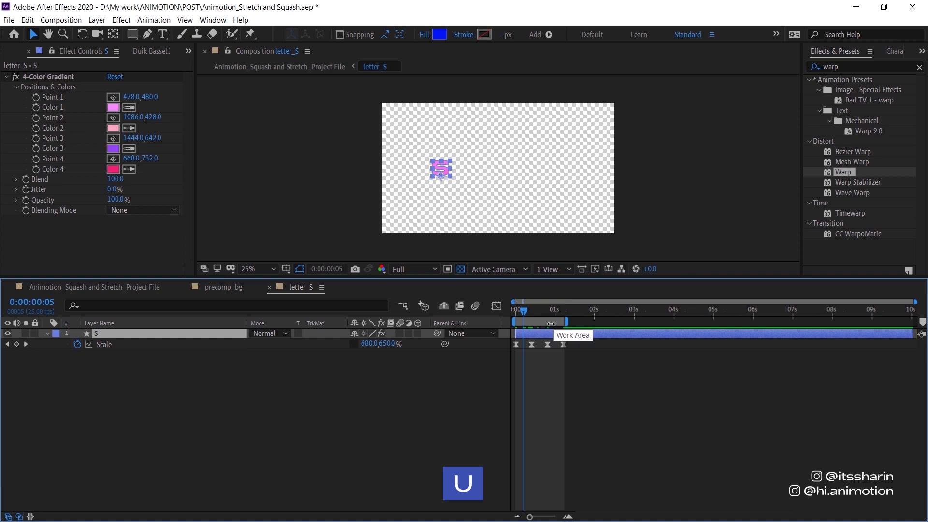
pyautogui.click(531, 310)
pyautogui.scroll(2, 476, 193)
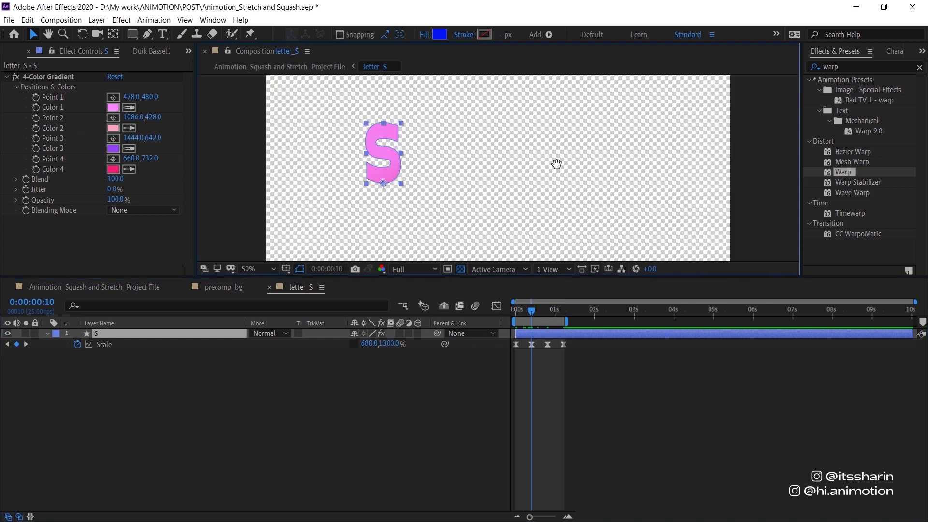
pyautogui.press('h')
pyautogui.scroll(1, 628, 170)
pyautogui.scroll(2, 597, 206)
pyautogui.scroll(-4, 597, 206)
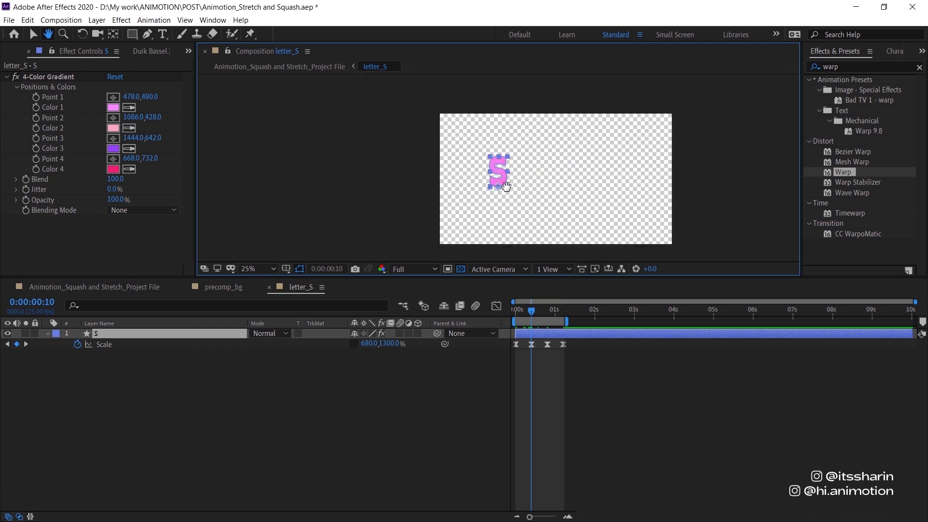
pyautogui.scroll(2, 490, 158)
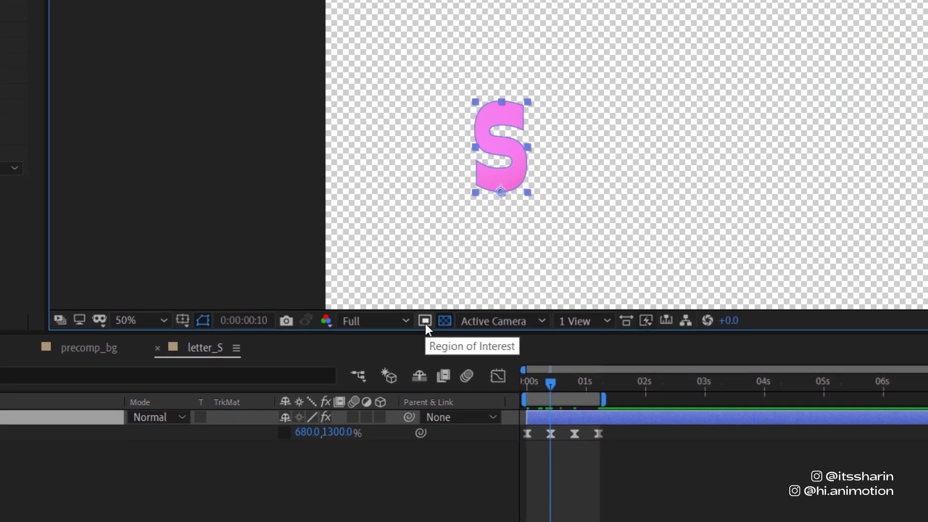
# Draw a region of interest around the stretched S.
pyautogui.click(425, 322)
pyautogui.press('.')
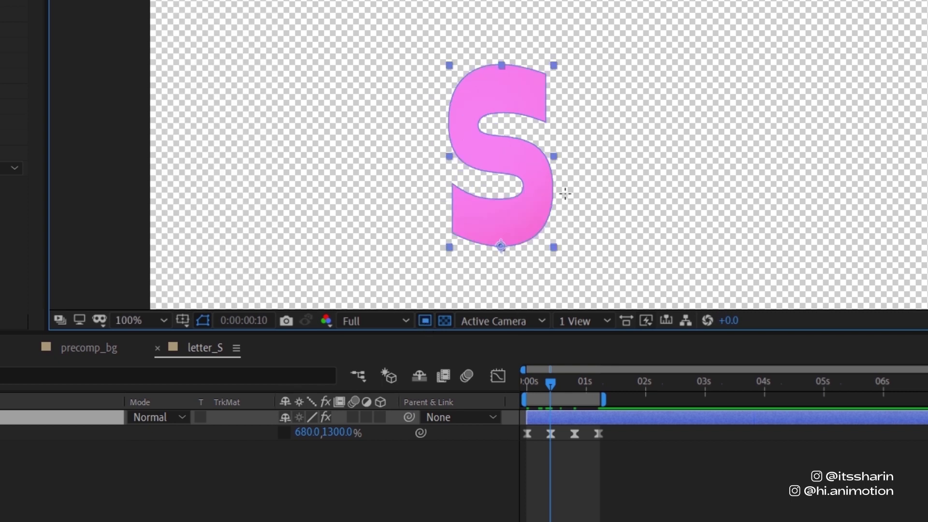
pyautogui.moveTo(444, 59); pyautogui.dragTo(557, 249)
pyautogui.press('.')
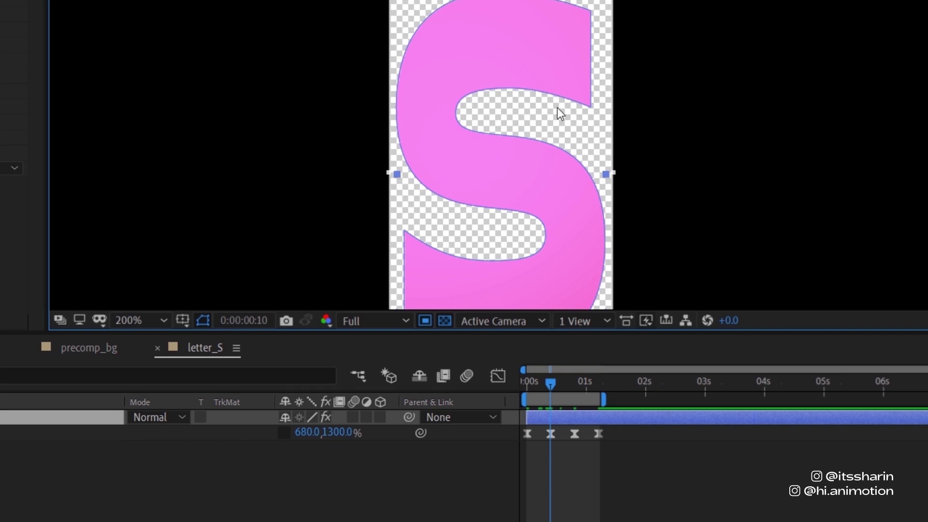
pyautogui.moveTo(565, 161); pyautogui.dragTo(580, 125)
pyautogui.moveTo(522, 33); pyautogui.dragTo(447, 166)
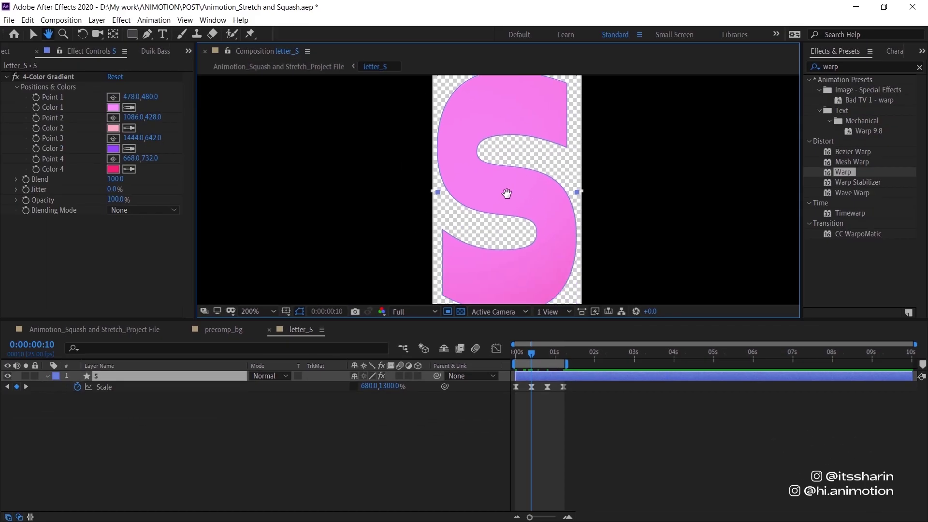
# Crop the comp to the region of interest, preview it and return to the main comp.
pyautogui.press('v')
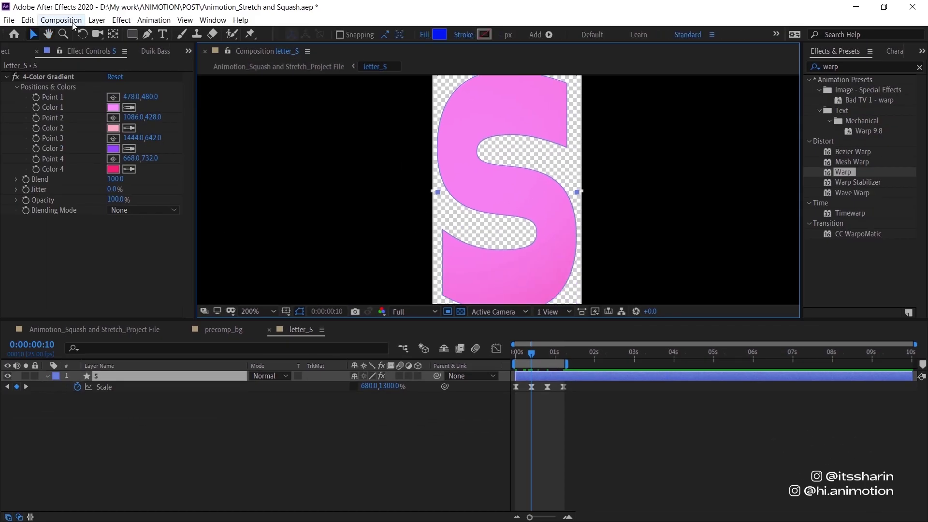
pyautogui.click(77, 22)
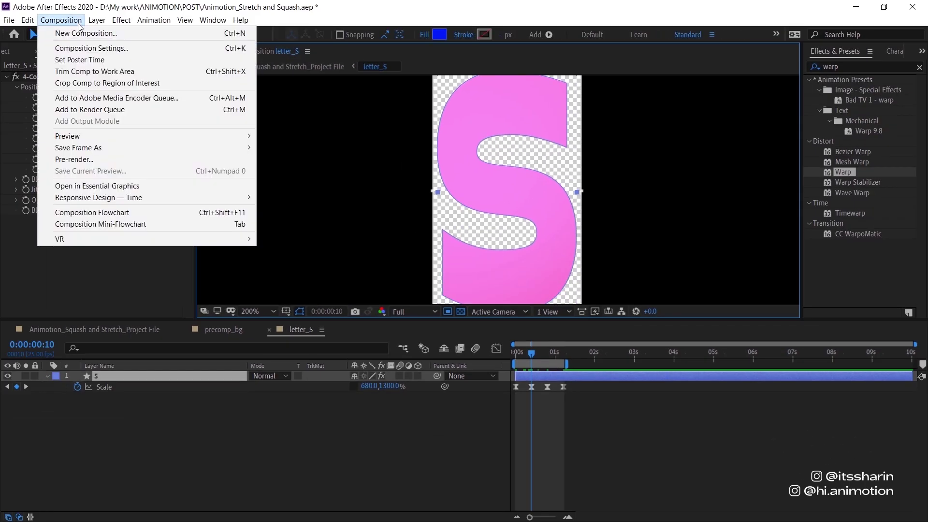
pyautogui.click(202, 84)
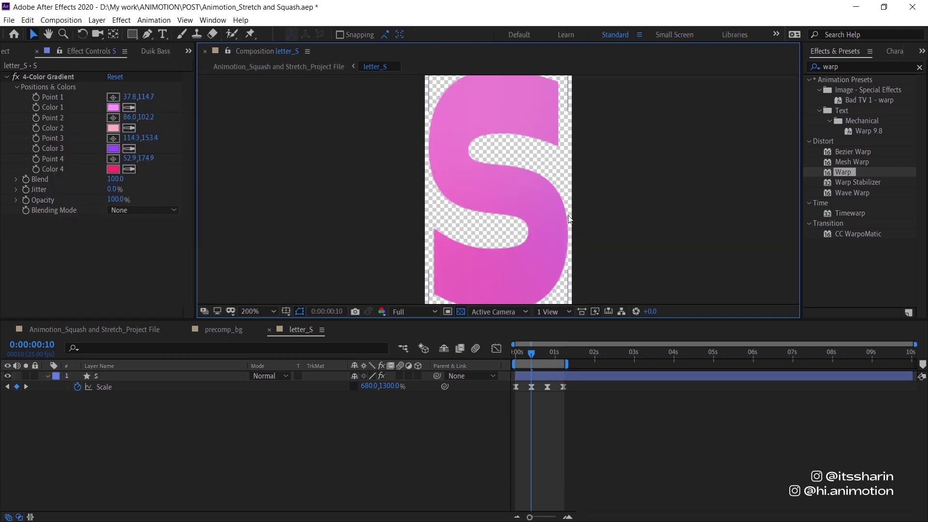
pyautogui.press(',')
pyautogui.moveTo(529, 357)
pyautogui.mouseDown()
pyautogui.moveTo(555, 358)
pyautogui.moveTo(534, 364)
pyautogui.mouseUp()
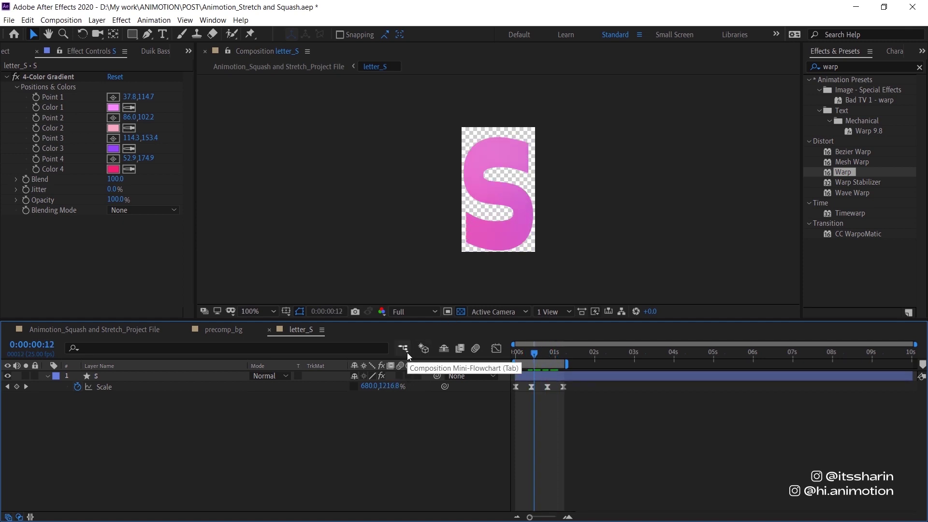
pyautogui.hotkey('shift', '.')
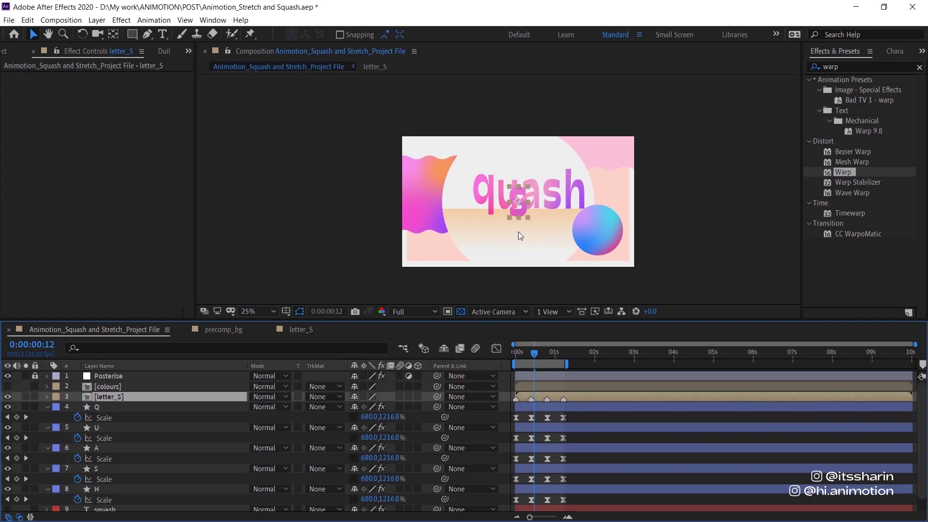
# Move the letter_S layer in front of 'quash' so the word reads squash.
pyautogui.click(25, 397)
pyautogui.click(26, 397)
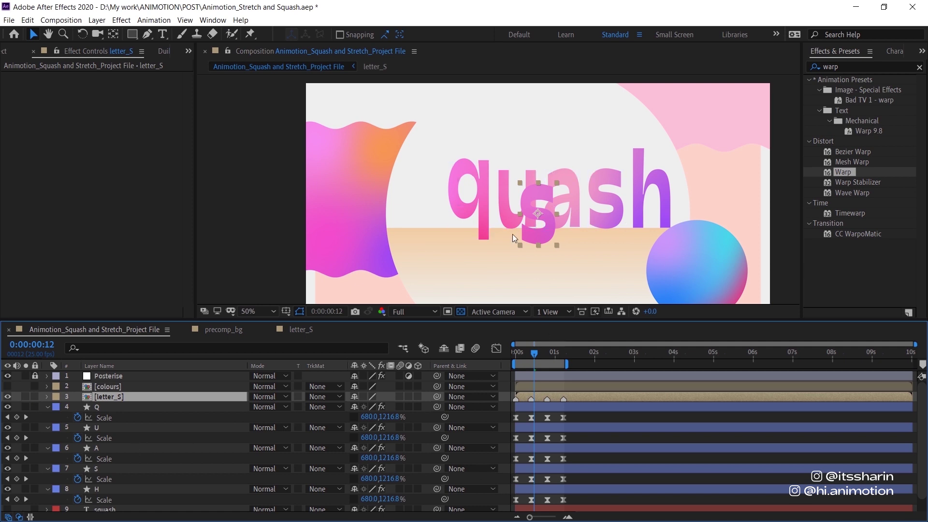
pyautogui.moveTo(526, 234); pyautogui.dragTo(418, 228)
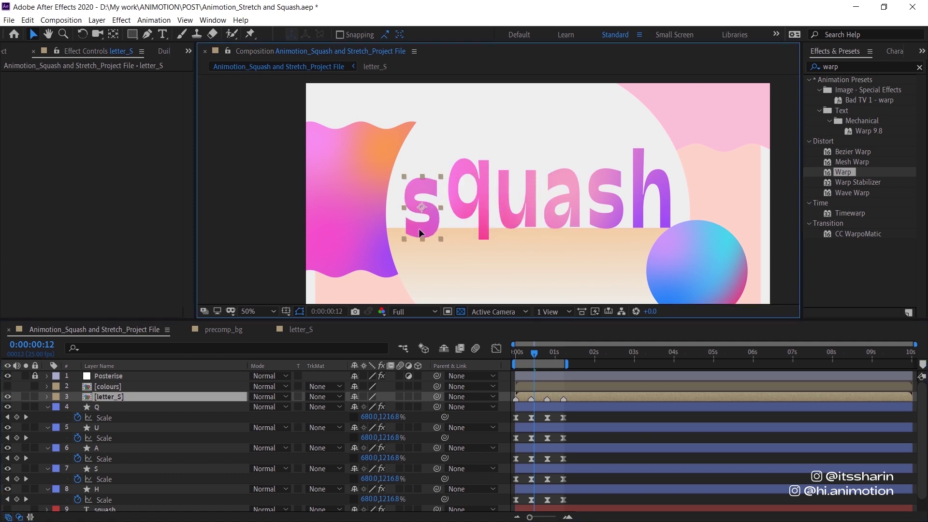
pyautogui.scroll(-1, 88, 489)
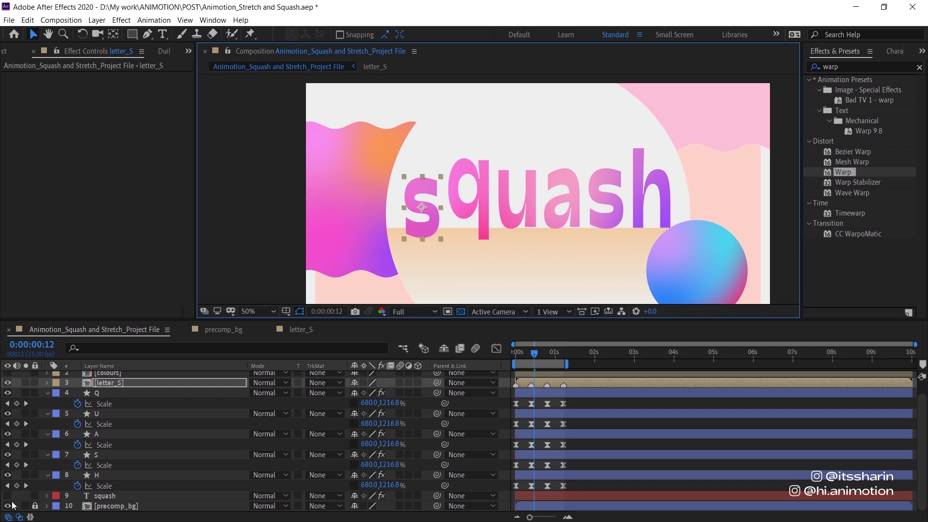
# Make the squash text layer visible and locked with its 4-Color Gradient turned off.
pyautogui.click(111, 496)
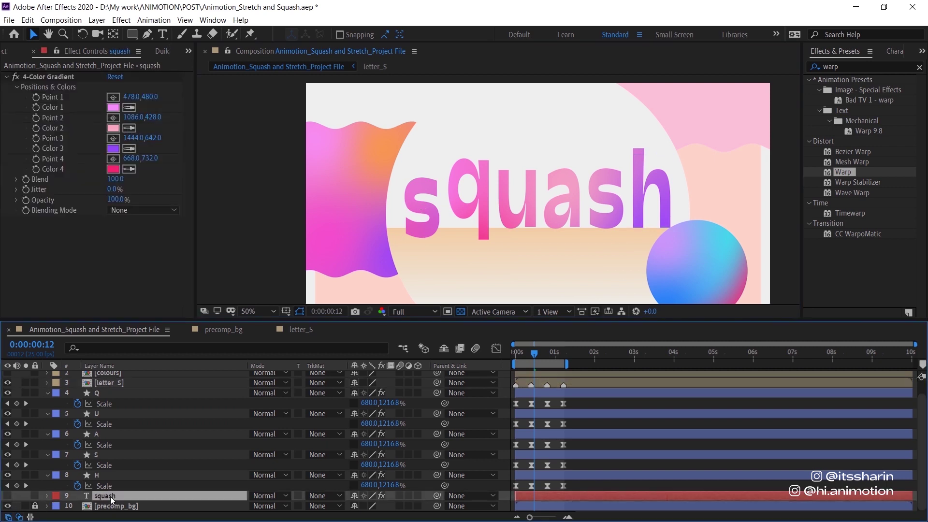
pyautogui.click(8, 496)
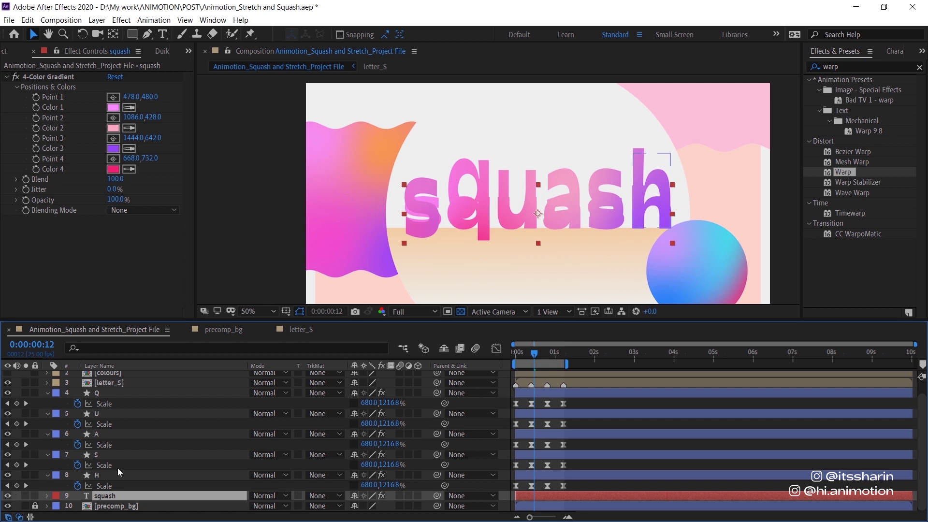
pyautogui.click(16, 77)
pyautogui.click(35, 495)
pyautogui.click(673, 405)
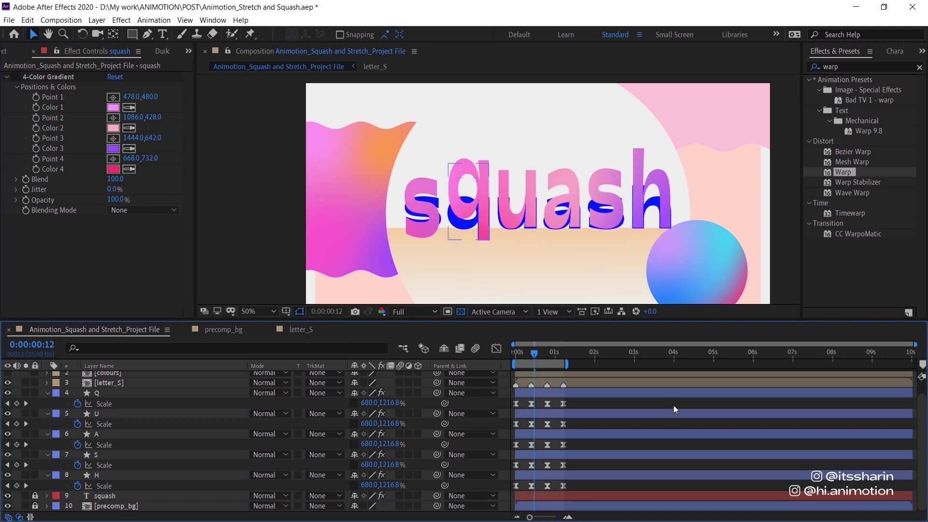
pyautogui.press('k')
pyautogui.press('k')
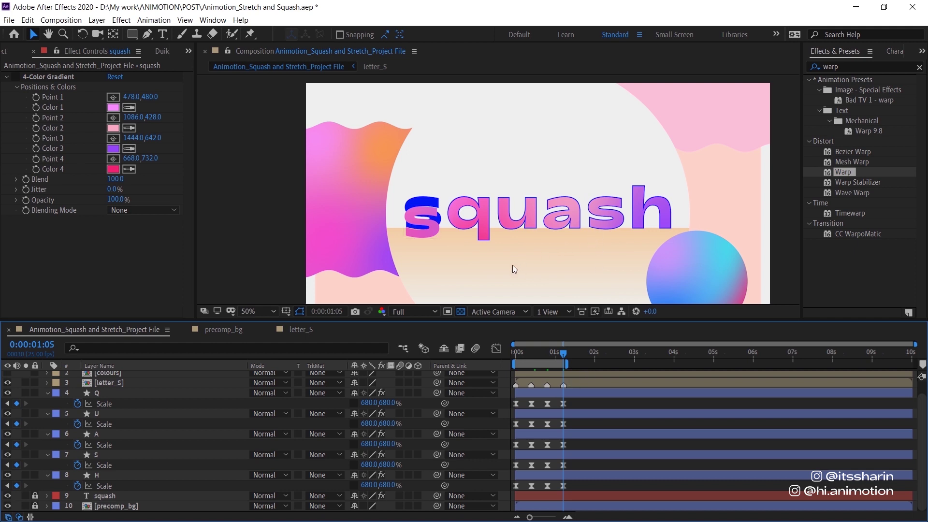
pyautogui.scroll(2, 512, 265)
pyautogui.click(578, 383)
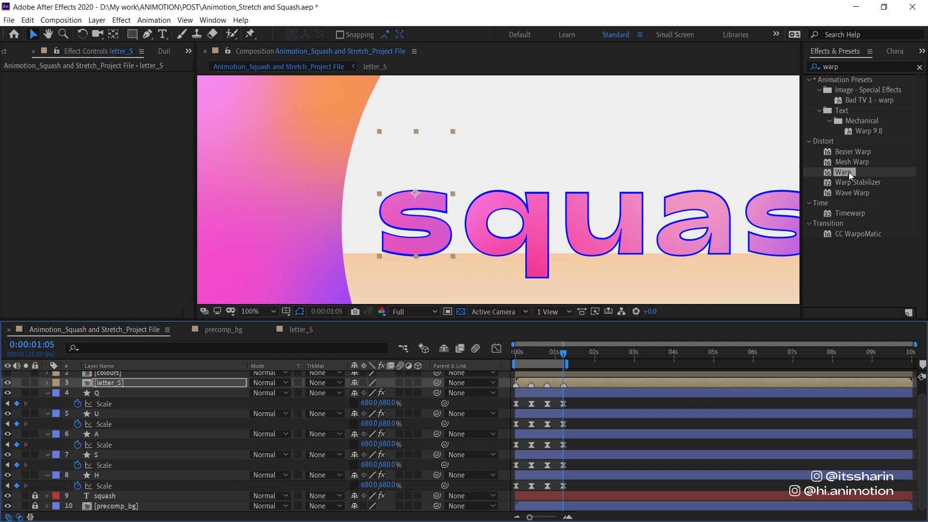
# Apply Warp to letter_S with Bulge style on the Vertical axis, then return to frame 0 and hide squash.
pyautogui.moveTo(849, 172); pyautogui.dragTo(590, 383)
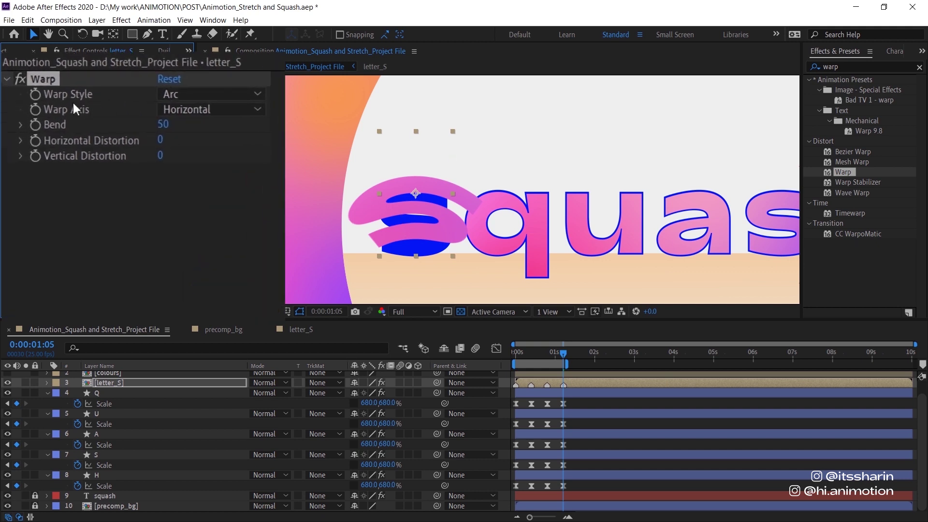
pyautogui.click(208, 94)
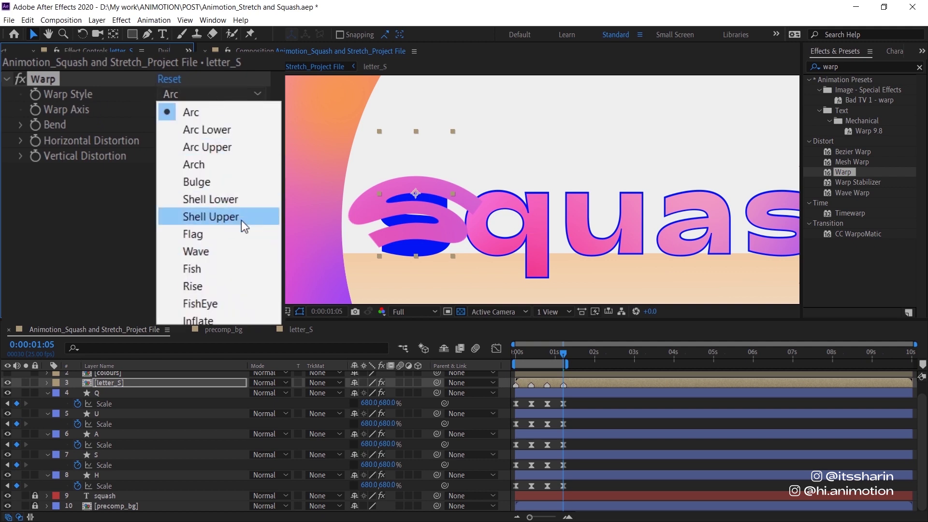
pyautogui.click(239, 179)
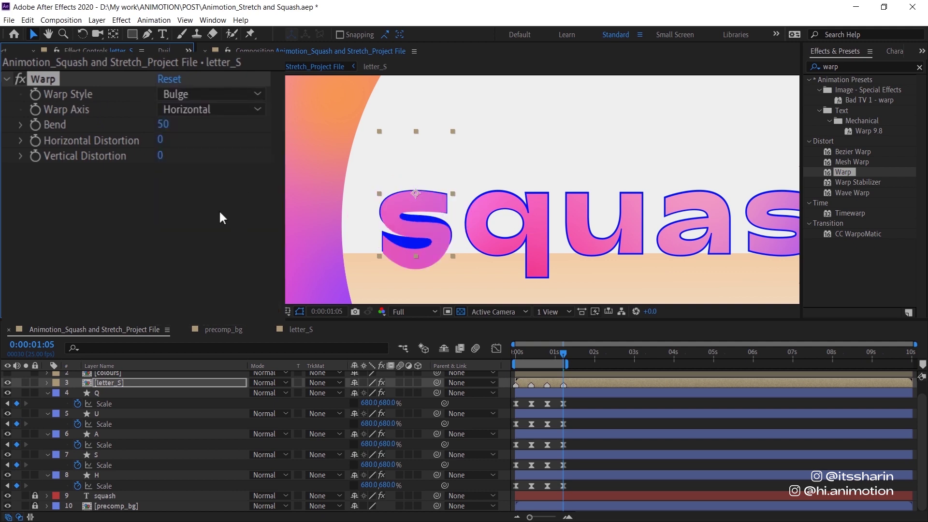
pyautogui.click(233, 111)
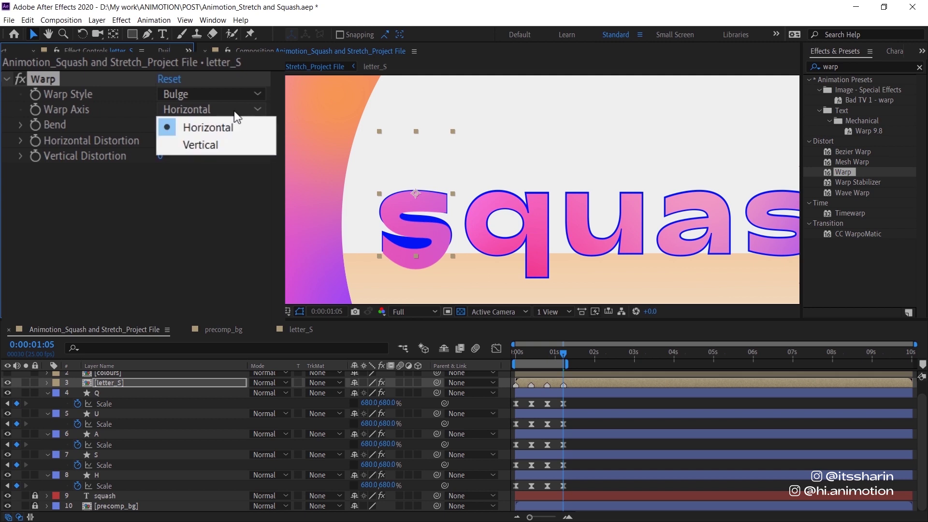
pyautogui.click(234, 151)
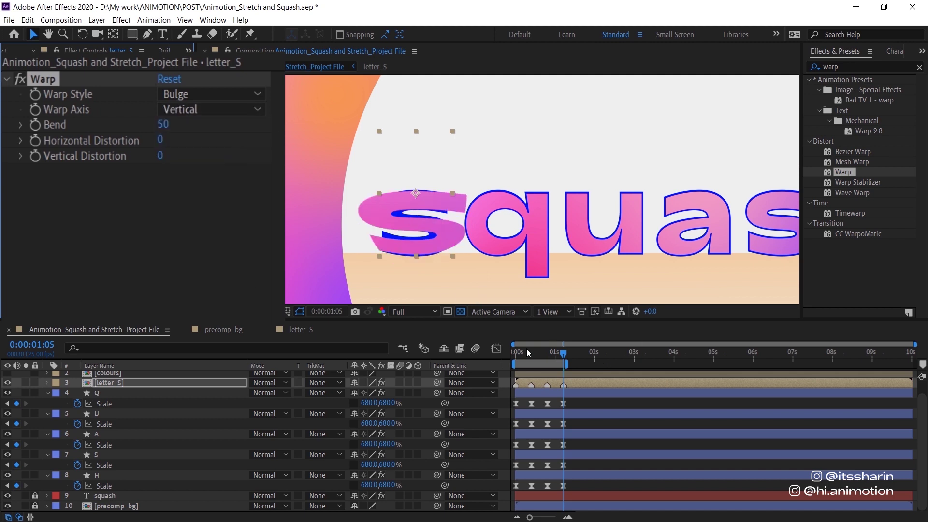
pyautogui.moveTo(533, 350); pyautogui.dragTo(504, 362)
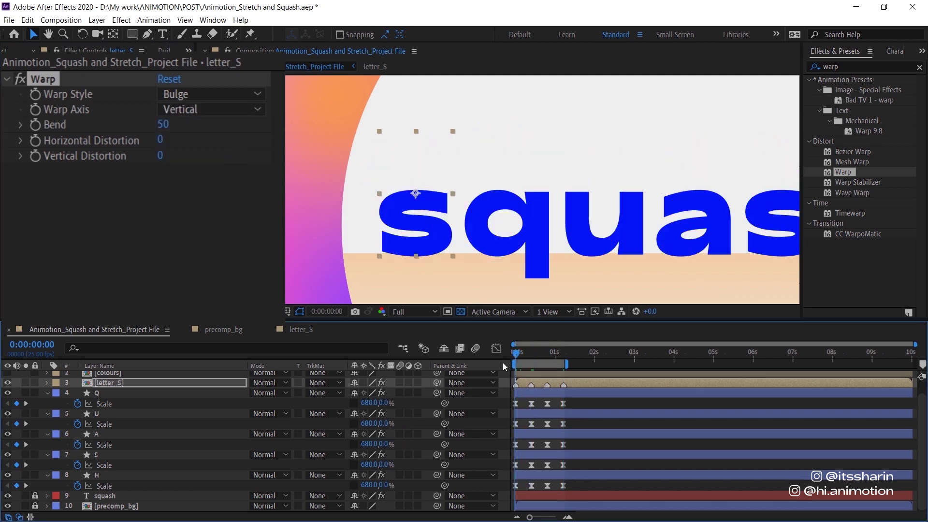
pyautogui.click(7, 495)
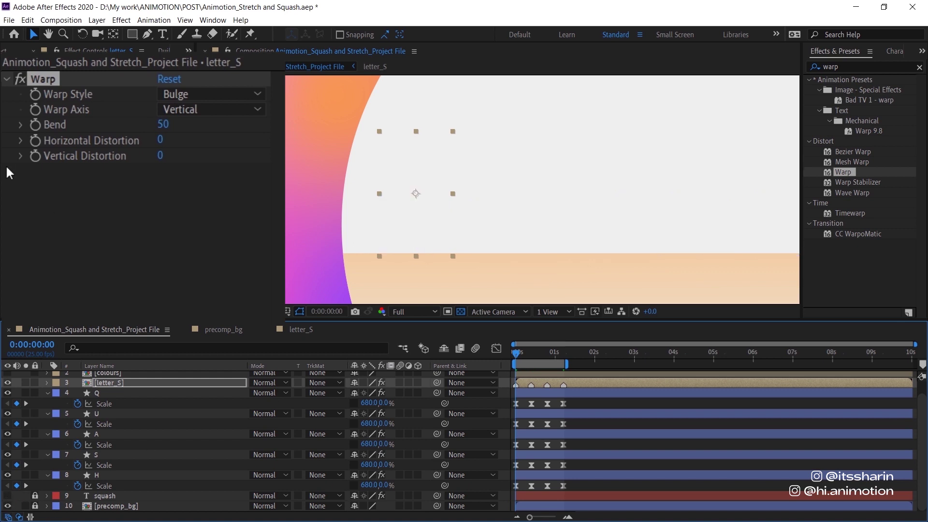
# Keyframe letter_S's Warp Bend and add keys at 0:00:00:10, 0:00:00:20 and 0:00:01:05.
pyautogui.click(35, 125)
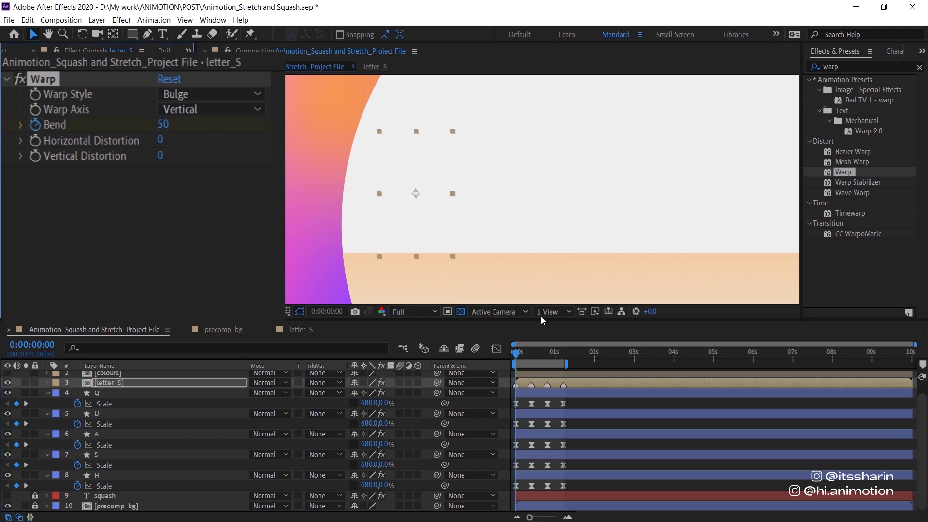
pyautogui.scroll(1, 134, 424)
pyautogui.press('u')
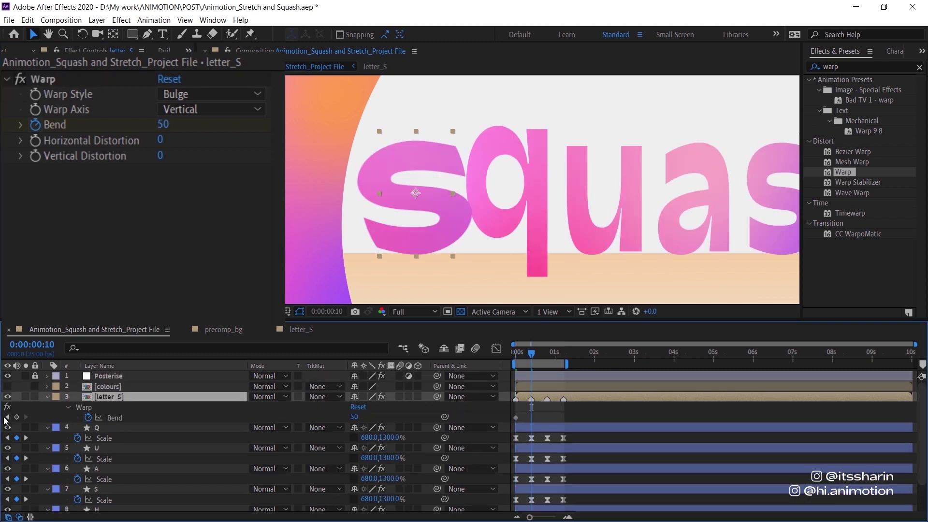
pyautogui.press('k')
pyautogui.click(17, 420)
pyautogui.press('k')
pyautogui.click(17, 419)
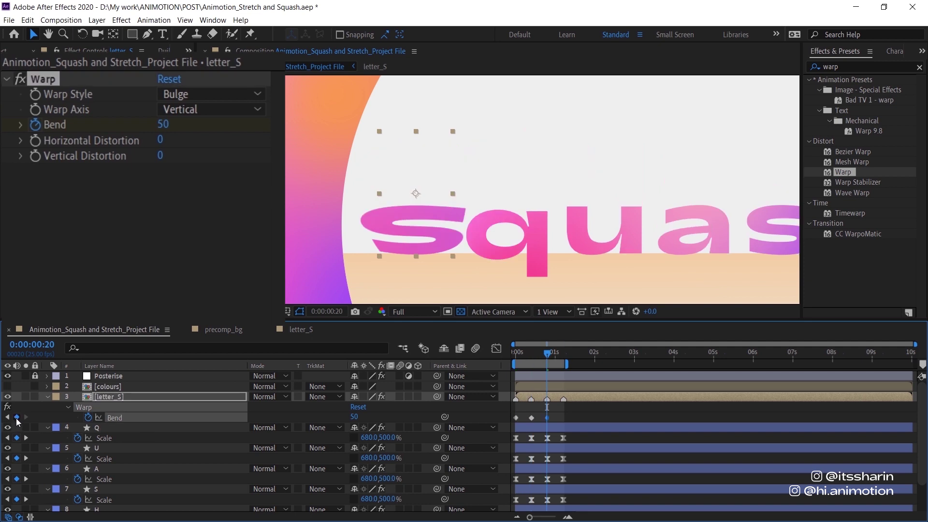
pyautogui.press('k')
pyautogui.click(17, 418)
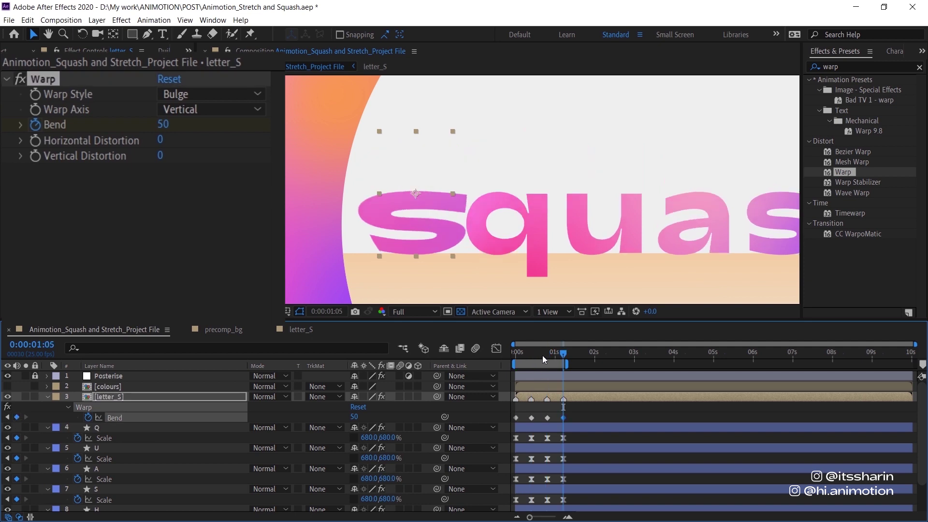
pyautogui.press('Home')
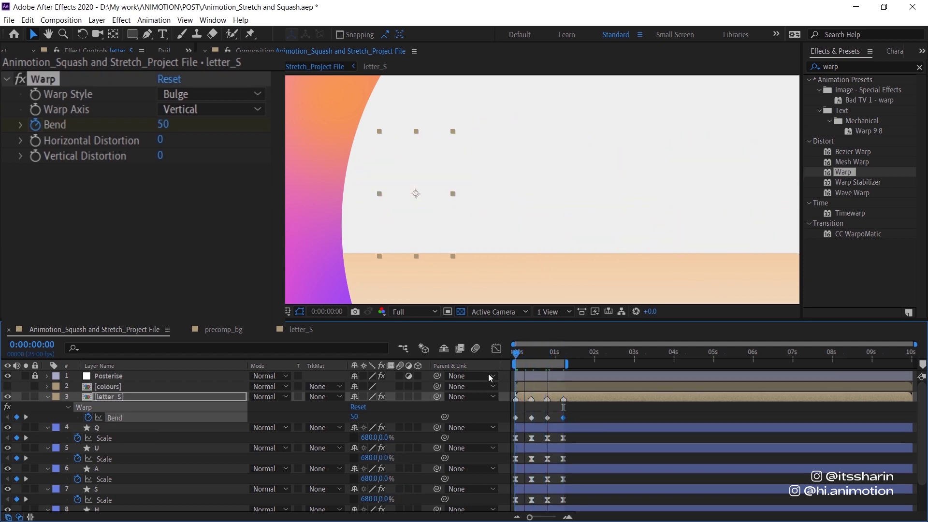
# Keep Bend at 50 on the first frame and set it to -30 at 0:00:00:10.
pyautogui.click(160, 126)
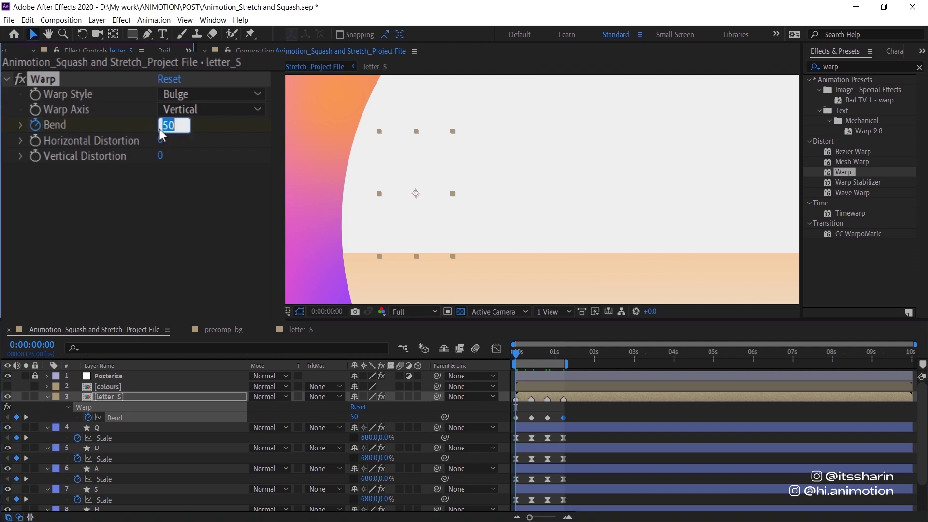
pyautogui.press('Return')
pyautogui.press('k')
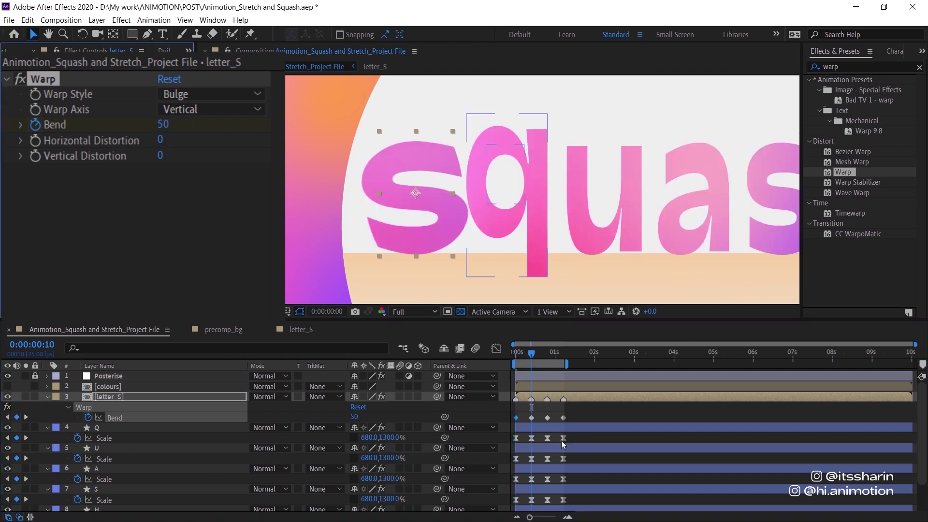
pyautogui.moveTo(164, 128); pyautogui.dragTo(161, 126)
pyautogui.click(167, 124)
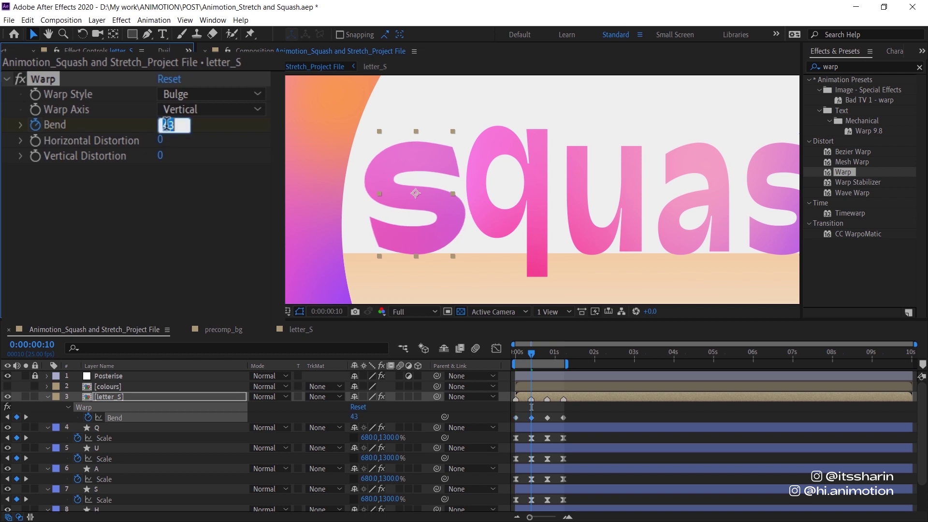
pyautogui.write('-30')
pyautogui.press('Return')
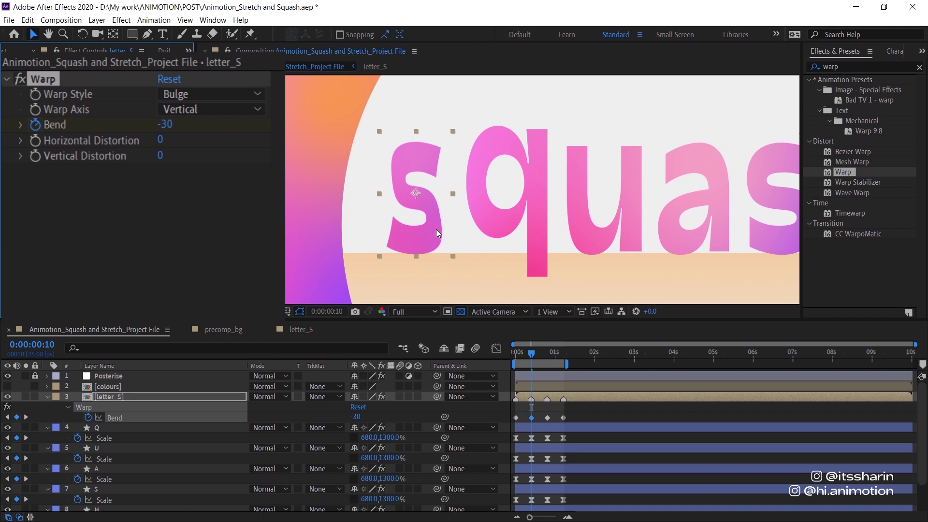
# Set Bend to 30 at 0:00:00:20 and 0 at 0:00:01:05, then select all four Bend keyframes.
pyautogui.press('k')
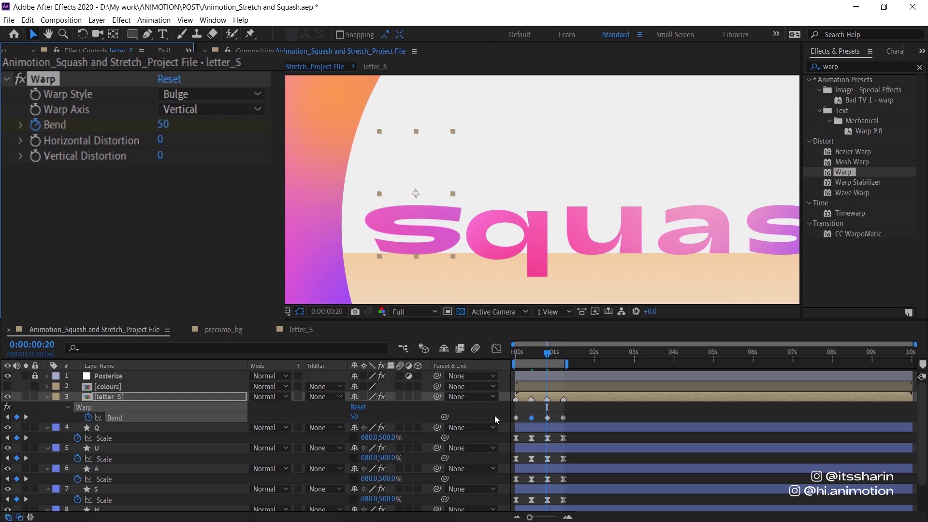
pyautogui.click(163, 125)
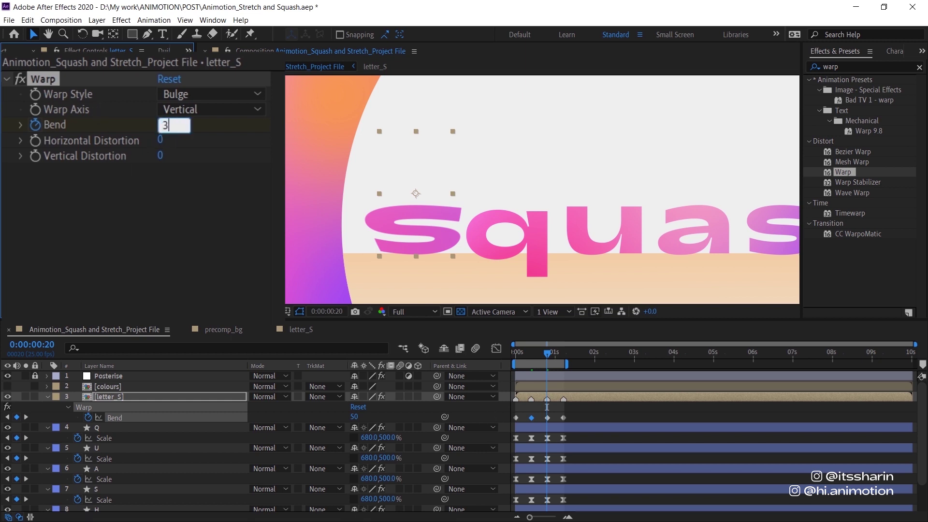
pyautogui.write('30')
pyautogui.press('Return')
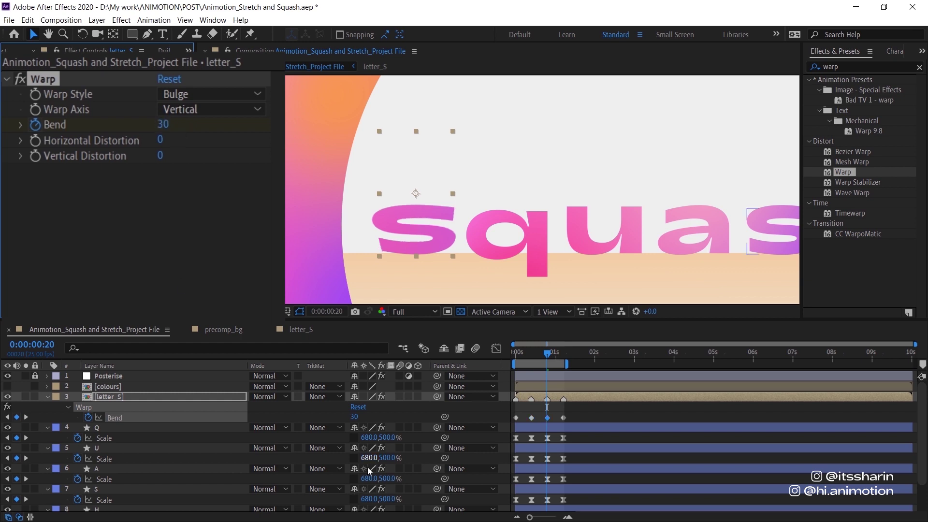
pyautogui.press('k')
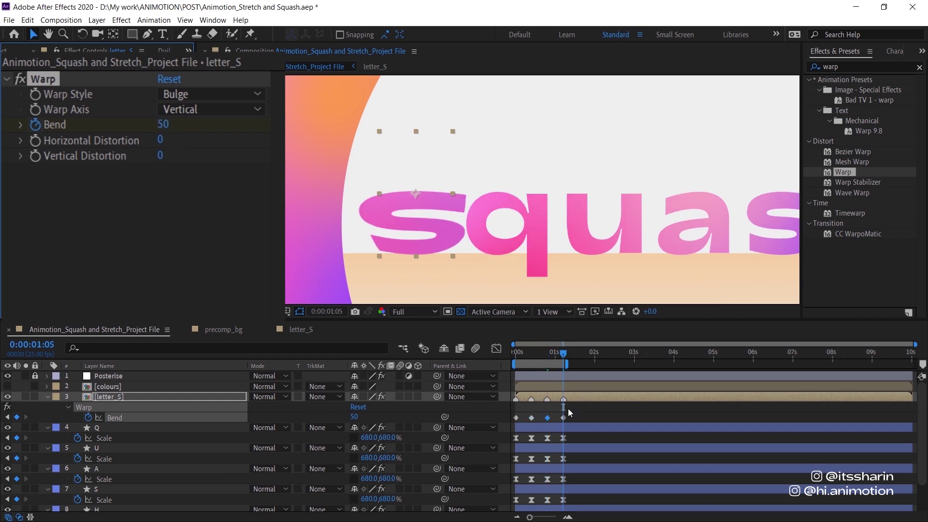
pyautogui.click(163, 124)
pyautogui.write('0')
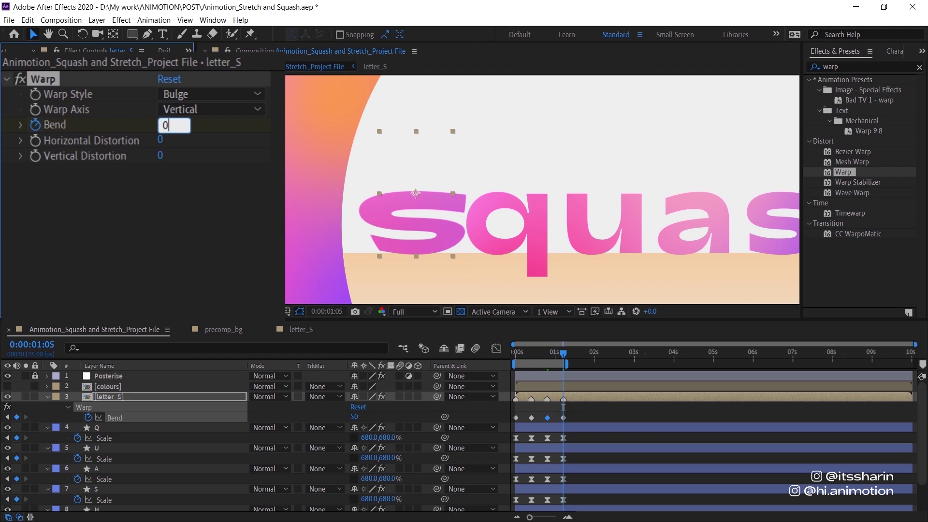
pyautogui.press('Return')
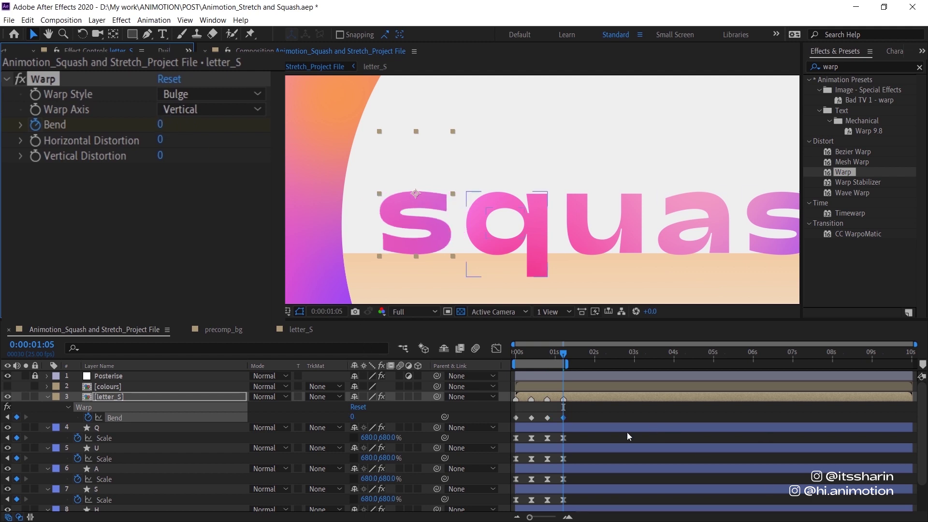
pyautogui.moveTo(584, 413); pyautogui.dragTo(492, 423)
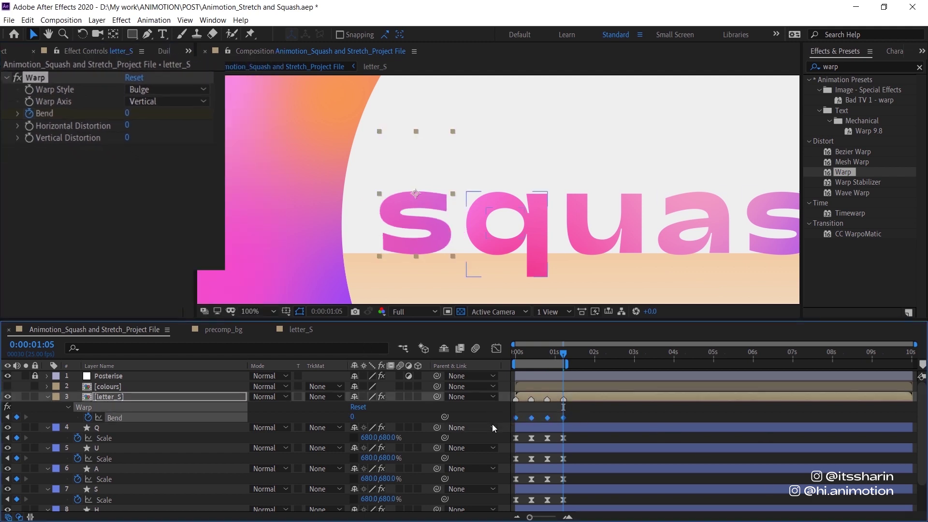
# Apply Easy Ease to the Bend keyframes, solo letter_S and Q, and preview the animation.
pyautogui.press('F9')
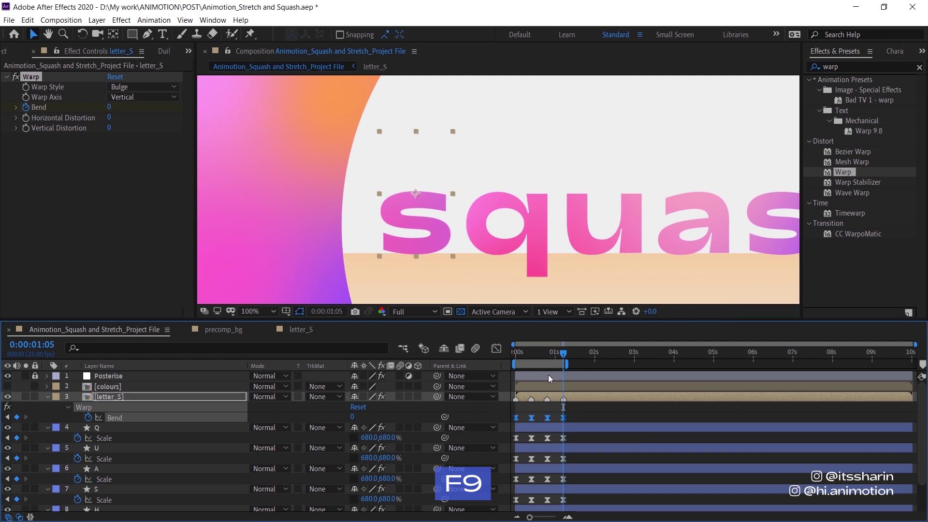
pyautogui.click(25, 396)
pyautogui.click(26, 428)
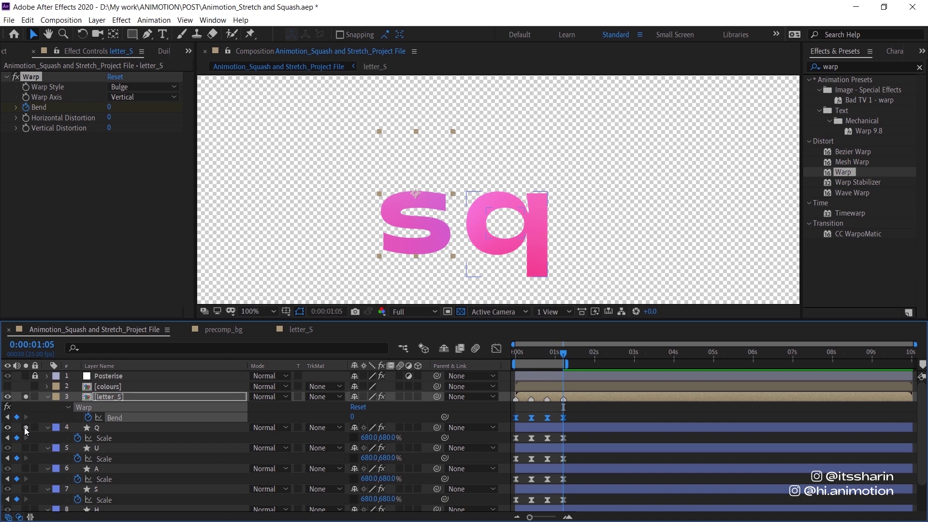
pyautogui.press('space')
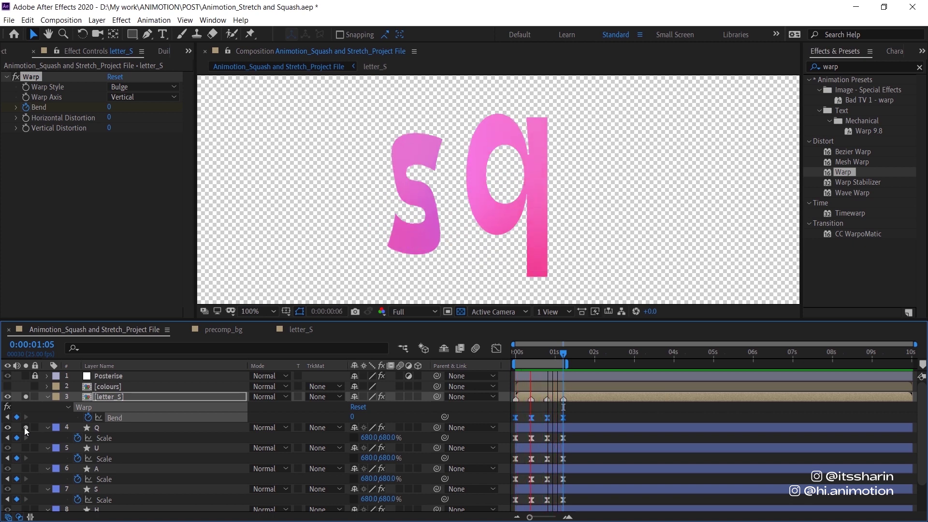
pyautogui.press('space')
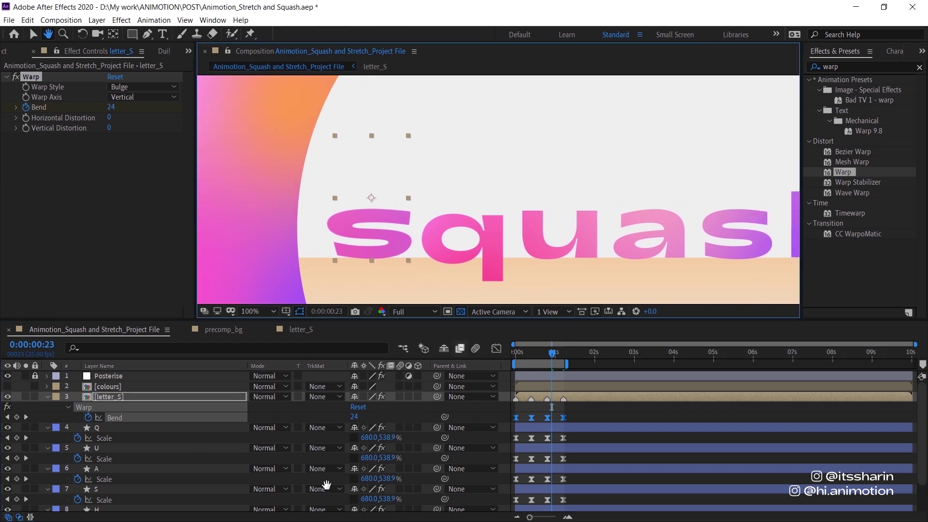
# Pre-compose the Q layer as letter_Q and crop that comp to a region around the q.
pyautogui.rightClick(98, 428)
pyautogui.click(138, 373)
pyautogui.write('letter_Q')
pyautogui.press('Return')
pyautogui.doubleClick(546, 428)
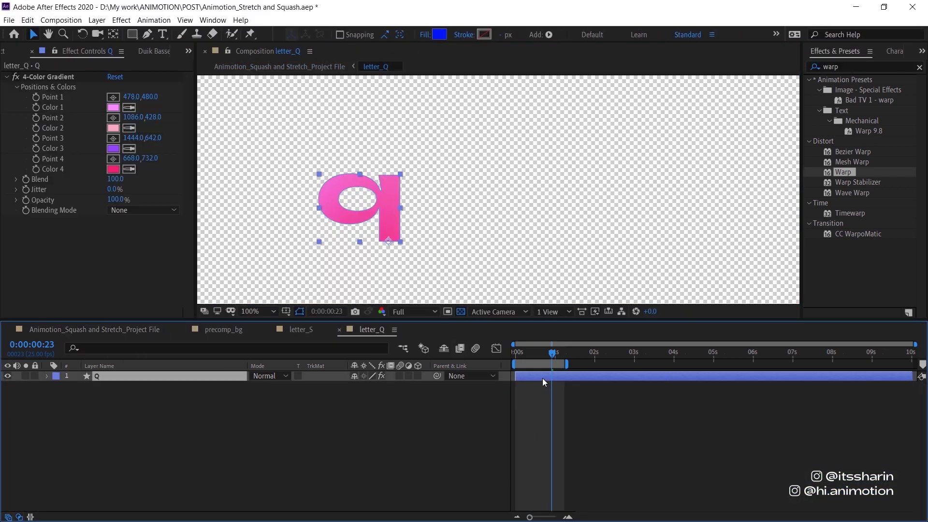
pyautogui.moveTo(393, 97); pyautogui.dragTo(482, 271)
pyautogui.click(61, 20)
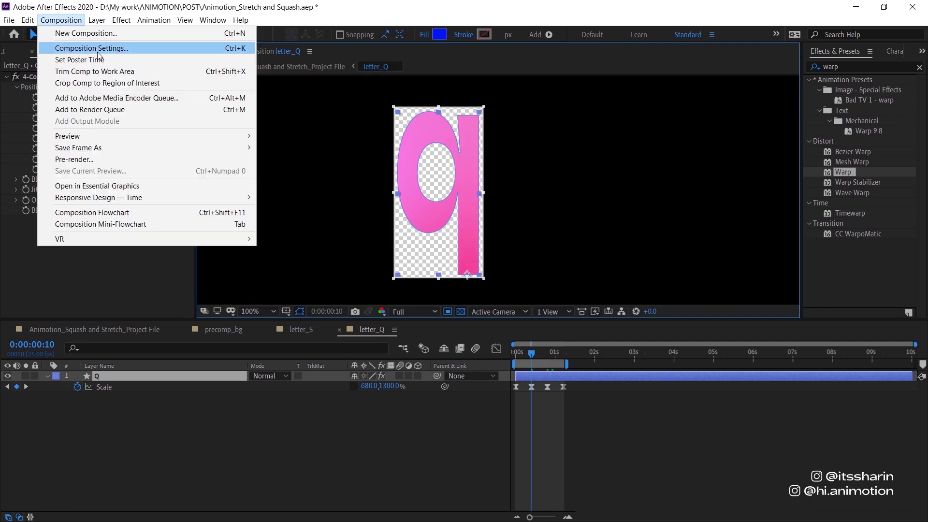
pyautogui.click(82, 85)
pyautogui.press('Tab')
pyautogui.click(389, 352)
# Pre-compose the U layer as letter_U and crop that comp to a region around the u.
pyautogui.click(524, 435)
pyautogui.hotkey('ctrl', 'shift', 'c')
pyautogui.write('letter_U')
pyautogui.press('Return')
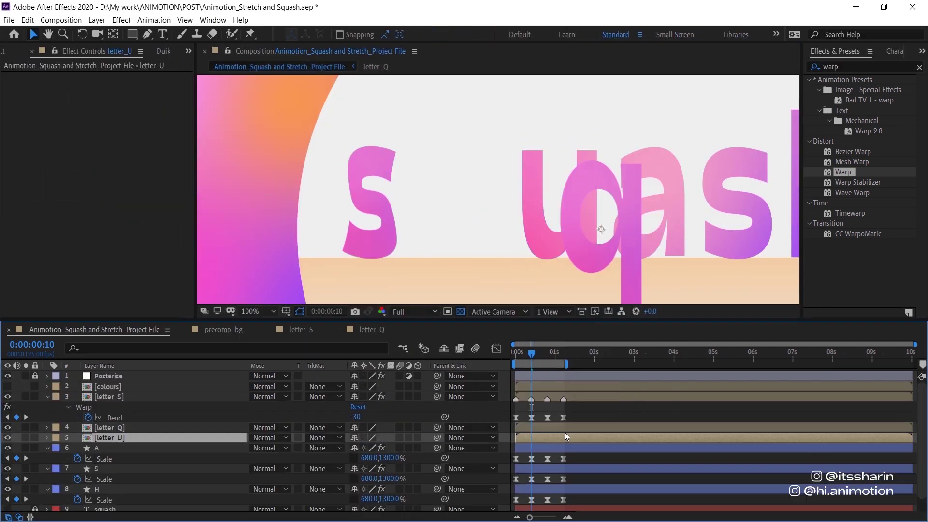
pyautogui.doubleClick(565, 432)
pyautogui.moveTo(411, 96)
pyautogui.mouseDown()
pyautogui.moveTo(445, 128)
pyautogui.moveTo(503, 226)
pyautogui.mouseUp()
pyautogui.click(61, 20)
pyautogui.click(82, 85)
pyautogui.press('Tab')
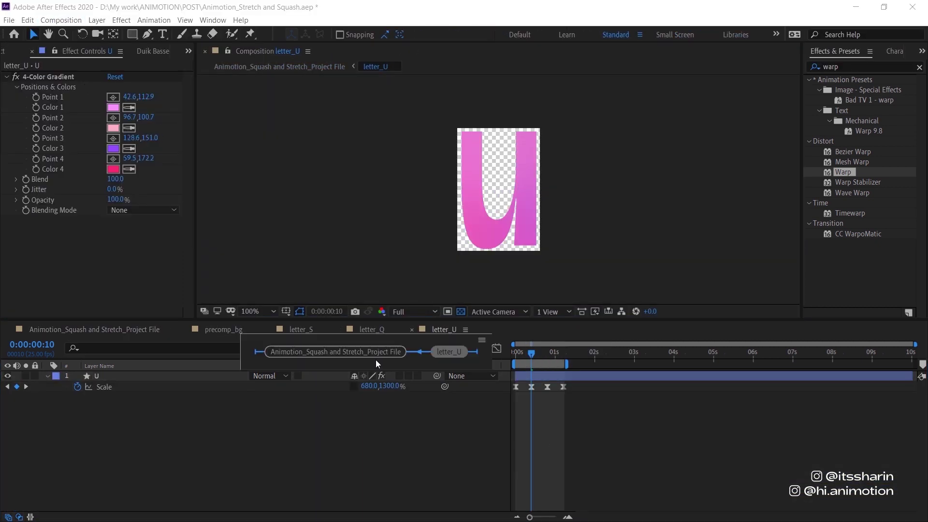
pyautogui.click(376, 358)
# Pre-compose the A layer as letter_A and crop that comp to its region of interest.
pyautogui.rightClick(556, 447)
pyautogui.click(596, 394)
pyautogui.write('letter_A')
pyautogui.press('Return')
pyautogui.doubleClick(564, 448)
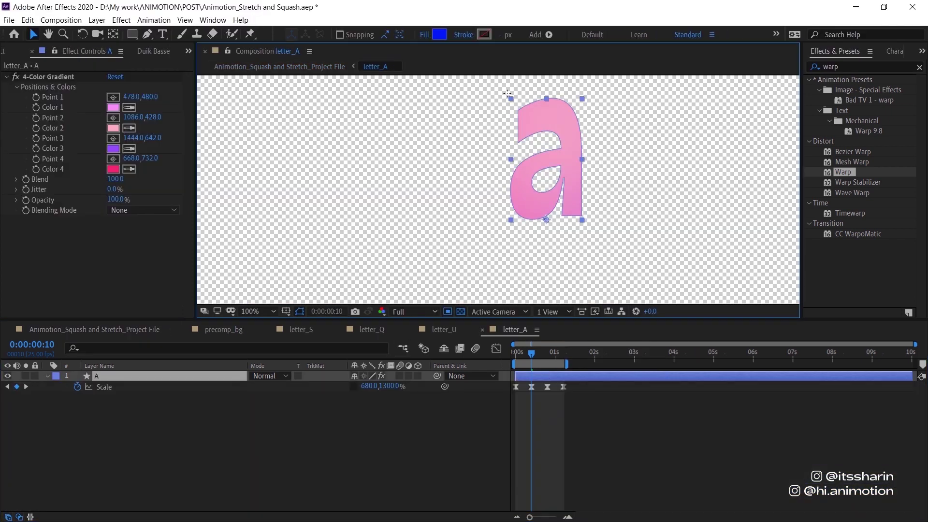
pyautogui.click(56, 21)
pyautogui.click(82, 85)
pyautogui.press('Tab')
pyautogui.click(404, 351)
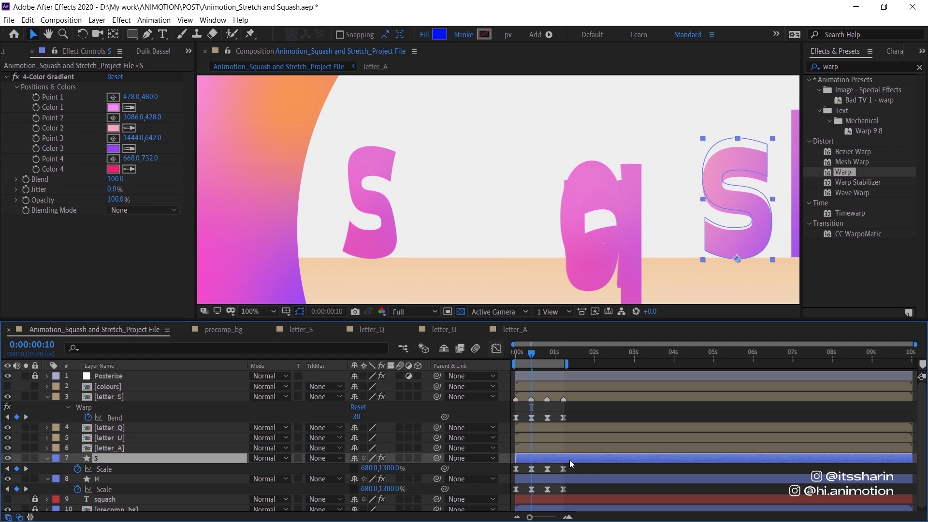
# Replace the second S shape layer with a duplicate of letter_S placed below letter_A.
pyautogui.press('Delete')
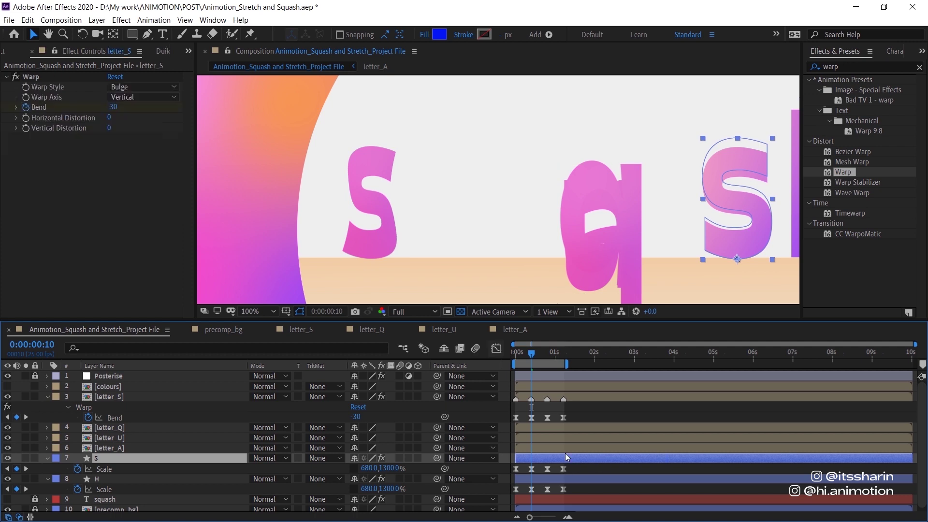
pyautogui.click(127, 396)
pyautogui.hotkey('ctrl', 'd')
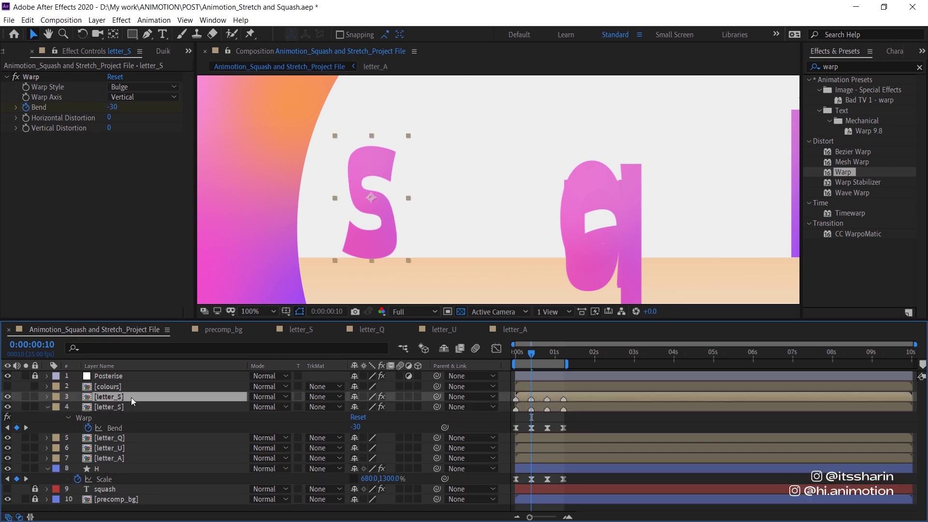
pyautogui.moveTo(131, 396); pyautogui.dragTo(115, 464)
# Pre-compose the H layer as letter_H and check its Scale keyframes.
pyautogui.click(530, 468)
pyautogui.hotkey('ctrl', 'shift', 'c')
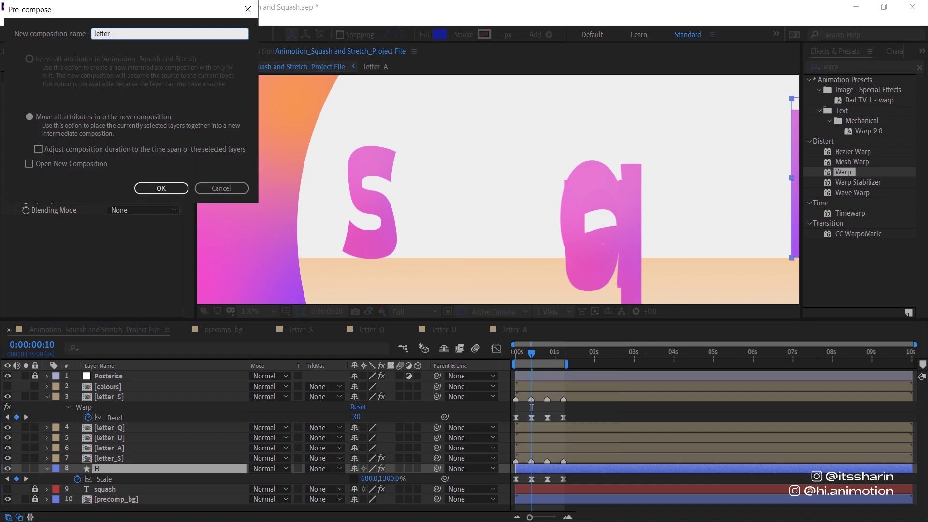
pyautogui.write('letter_H')
pyautogui.press('Return')
pyautogui.hotkey('ctrl', 'v')
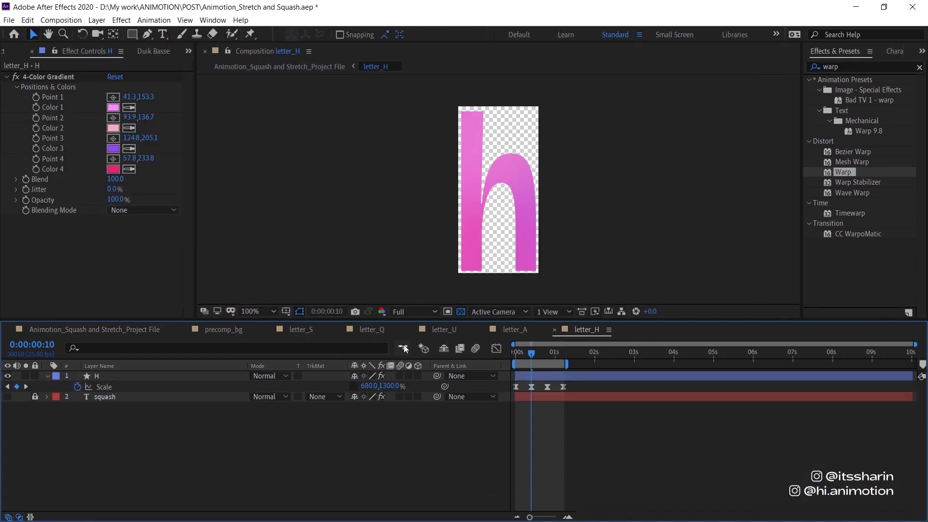
pyautogui.click(94, 329)
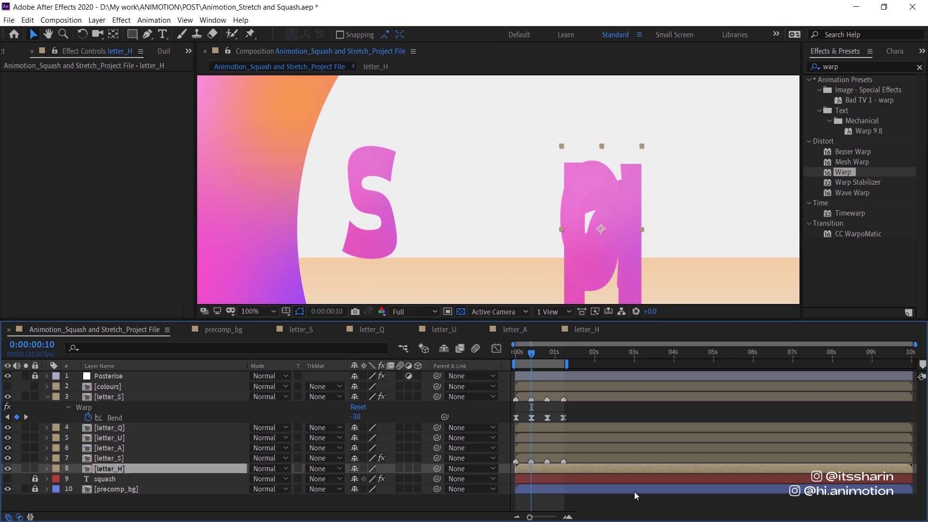
# Select the six letter precomp layers and give them a new label colour.
pyautogui.keyDown('shift'); pyautogui.click(116, 397); pyautogui.keyUp('shift')
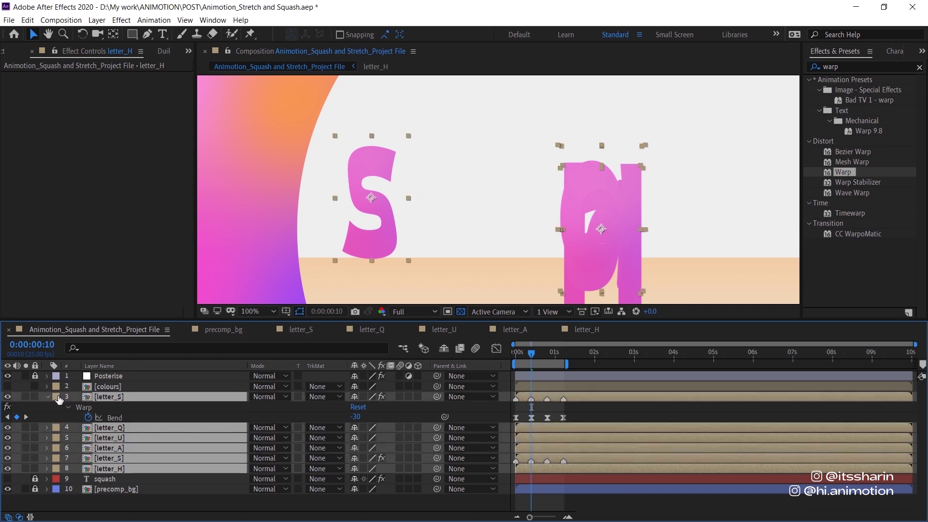
pyautogui.click(59, 399)
pyautogui.press('Escape')
# At 0:00:01:05, reposition the q right after the s and the h at the end of squash.
pyautogui.click(8, 479)
pyautogui.press('k')
pyautogui.press('k')
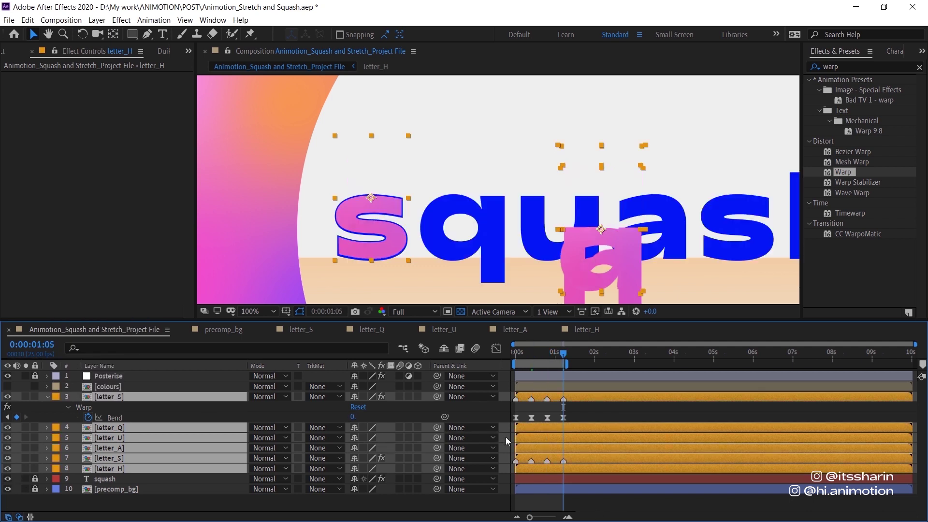
pyautogui.click(572, 429)
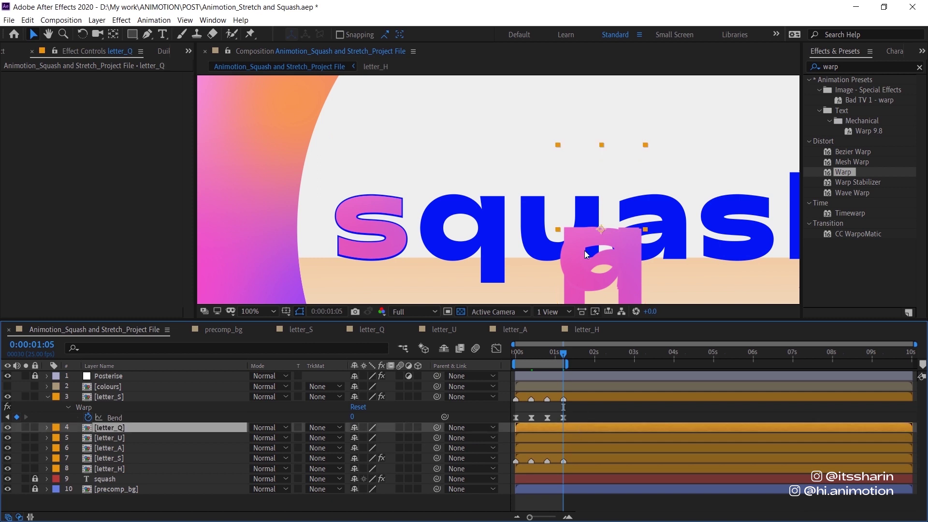
pyautogui.moveTo(430, 227); pyautogui.dragTo(498, 213)
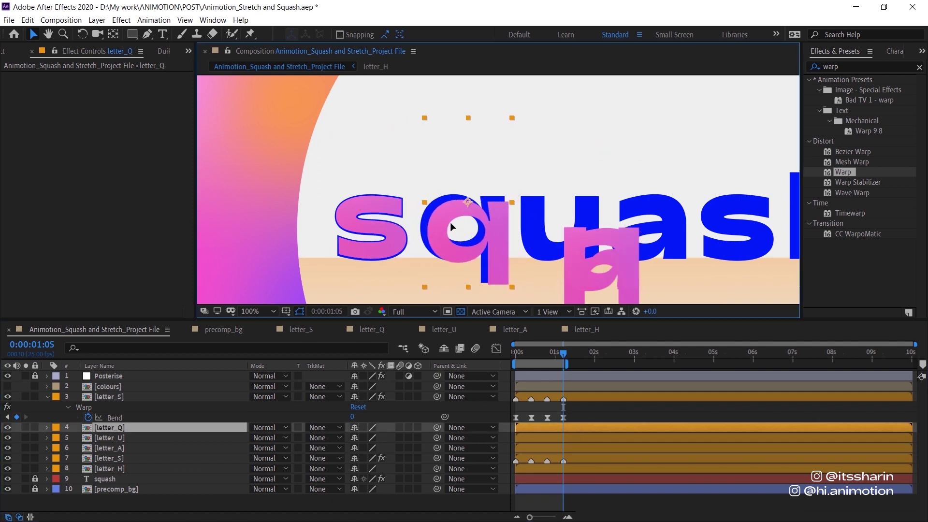
pyautogui.click(614, 438)
pyautogui.click(587, 448)
pyautogui.click(560, 458)
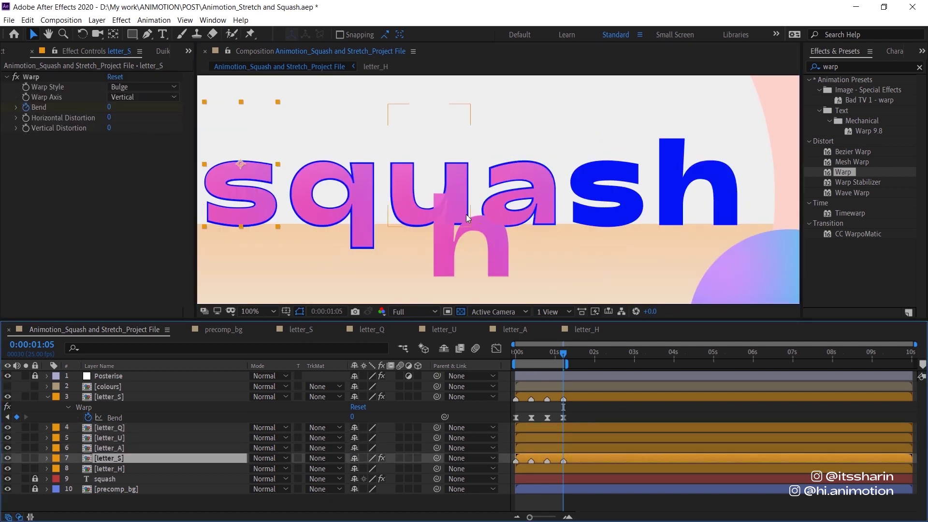
pyautogui.click(534, 467)
pyautogui.moveTo(465, 234); pyautogui.dragTo(691, 180)
# Return to 0:00:00:00, hide the squash text layer, and review letter_S's Warp settings.
pyautogui.moveTo(552, 353)
pyautogui.mouseDown()
pyautogui.moveTo(515, 354)
pyautogui.moveTo(538, 352)
pyautogui.mouseUp()
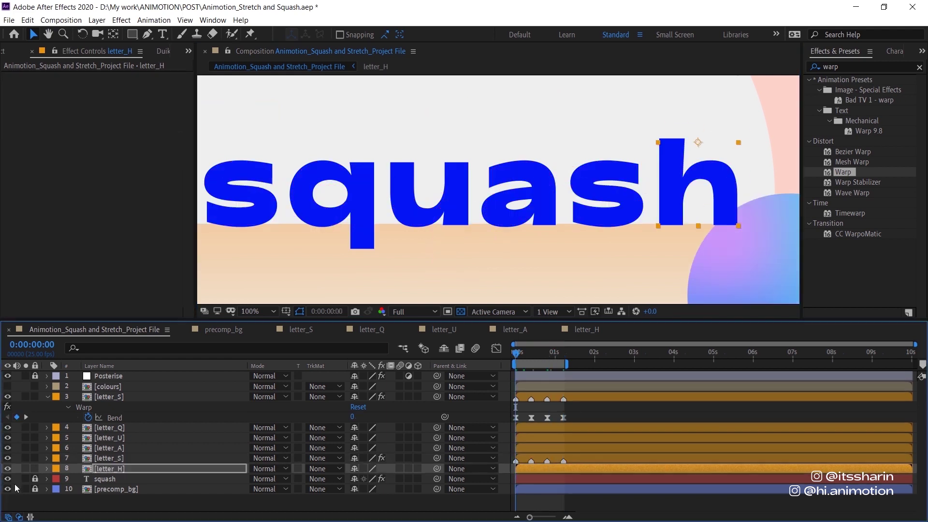
pyautogui.click(8, 478)
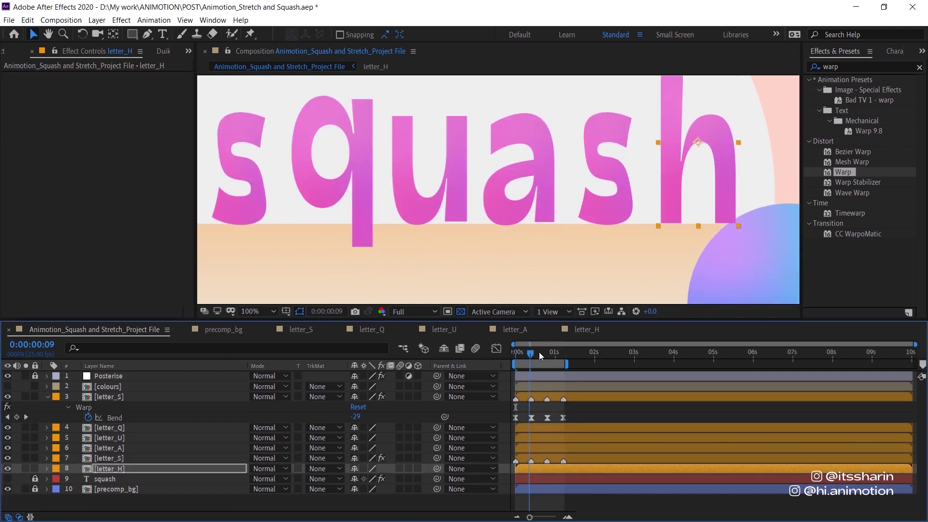
pyautogui.click(103, 407)
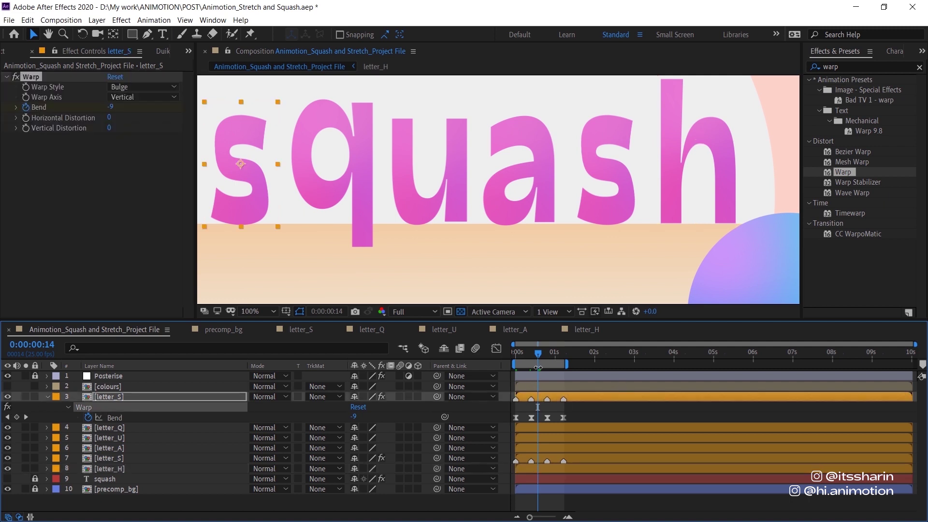
pyautogui.moveTo(535, 355); pyautogui.dragTo(494, 367)
pyautogui.click(529, 427)
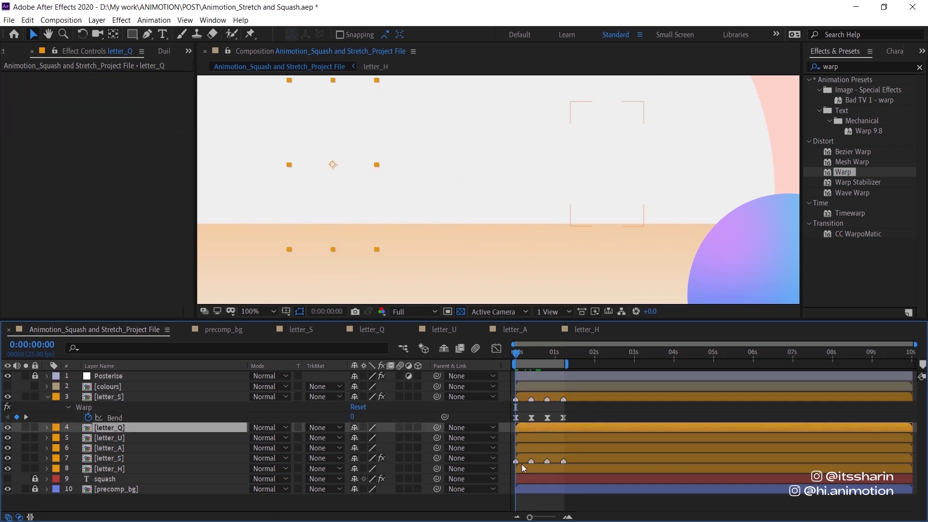
# Paste letter_S's keyframed Warp onto letters Q through H and preview the result.
pyautogui.keyDown('shift'); pyautogui.click(524, 470); pyautogui.keyUp('shift')
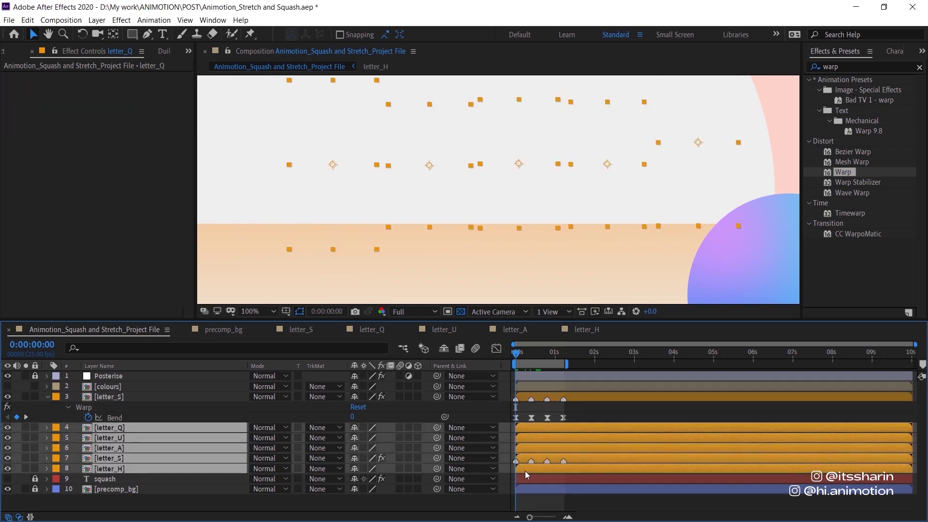
pyautogui.hotkey('ctrl', 'alt', 'shift', 'e')
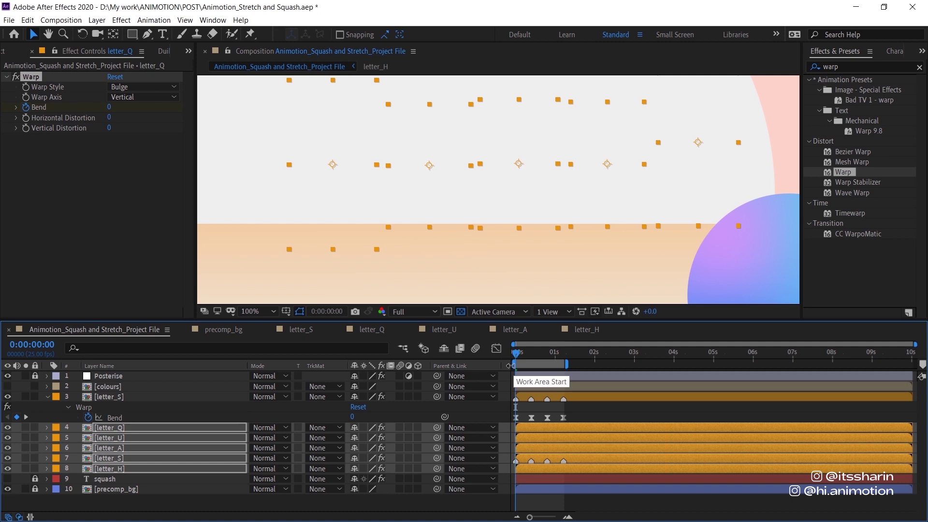
pyautogui.scroll(-2, 375, 280)
pyautogui.press('space')
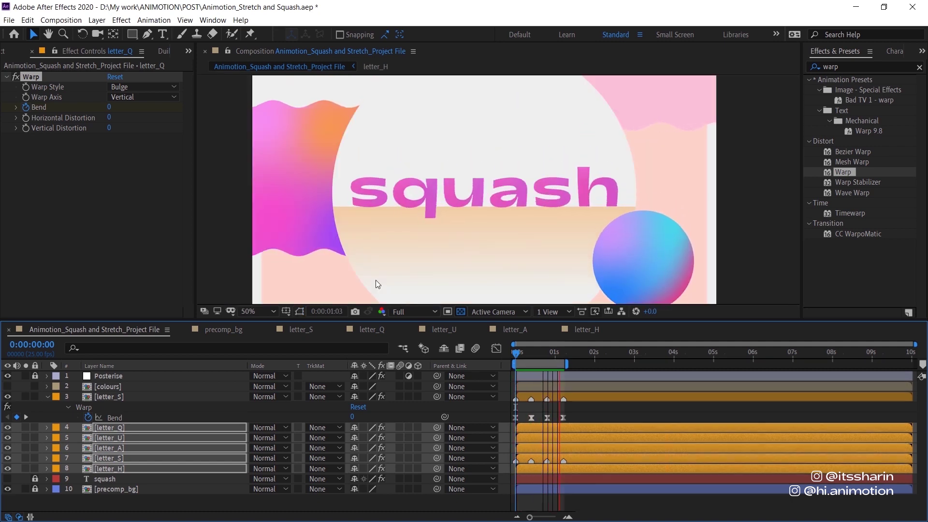
pyautogui.press('space')
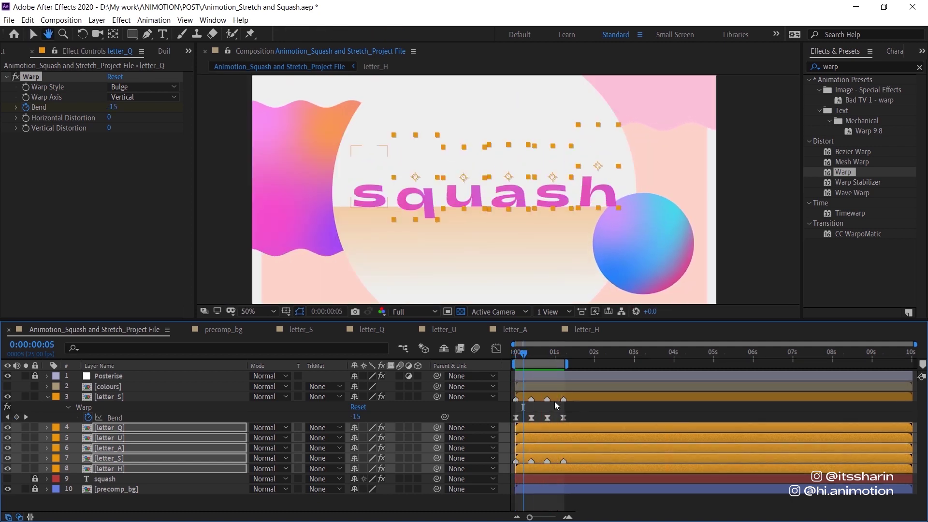
# Reselect letter_S together with letters Q through H.
pyautogui.click(589, 408)
pyautogui.click(582, 396)
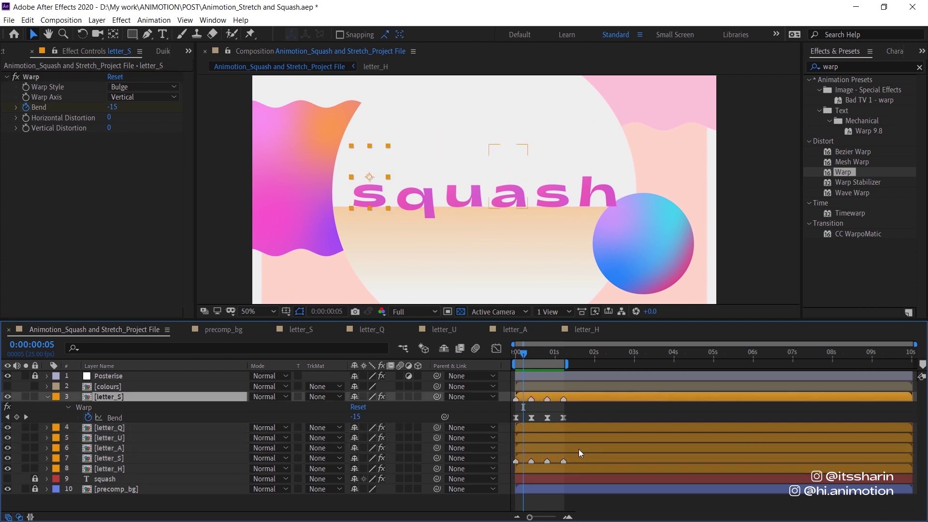
pyautogui.keyDown('shift'); pyautogui.click(578, 469); pyautogui.keyUp('shift')
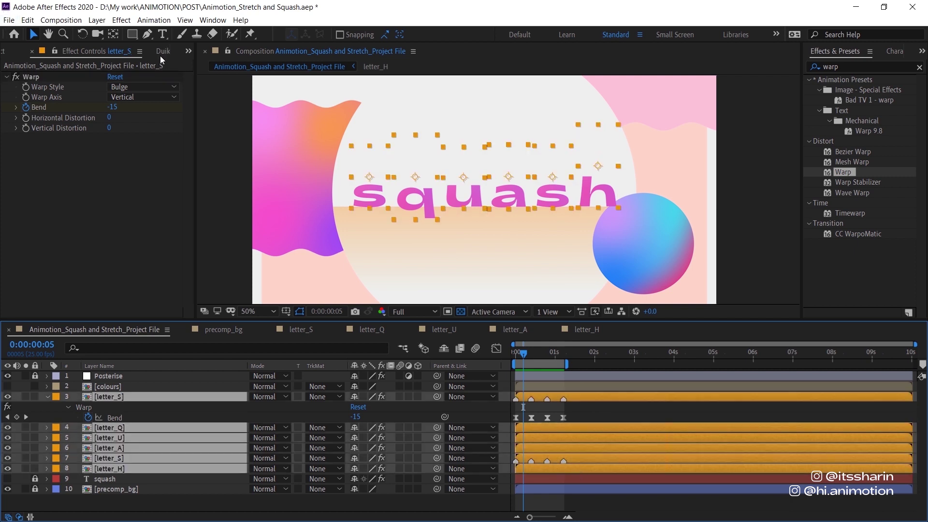
pyautogui.click(189, 50)
# In Motion Tools 2, sequence the letter layers from the top layer with offset 5.
pyautogui.click(215, 105)
pyautogui.moveTo(15, 217)
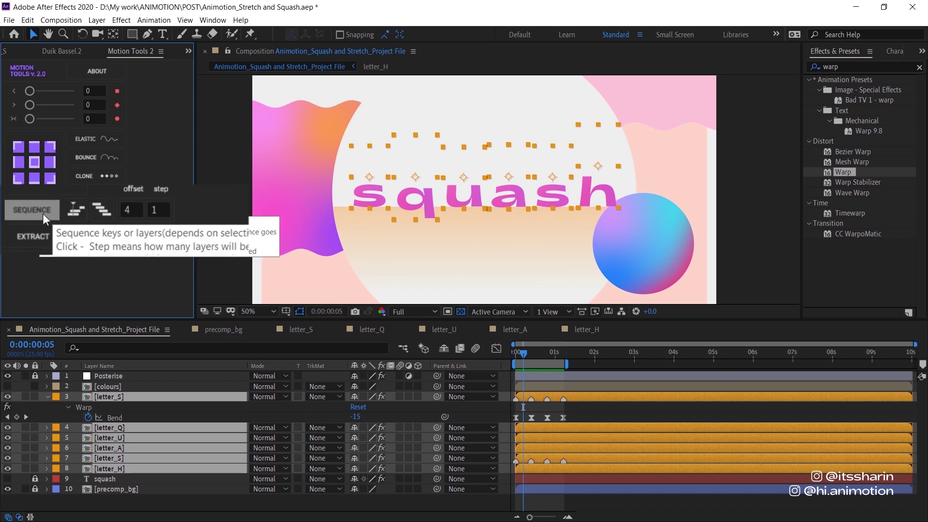
pyautogui.click(589, 398)
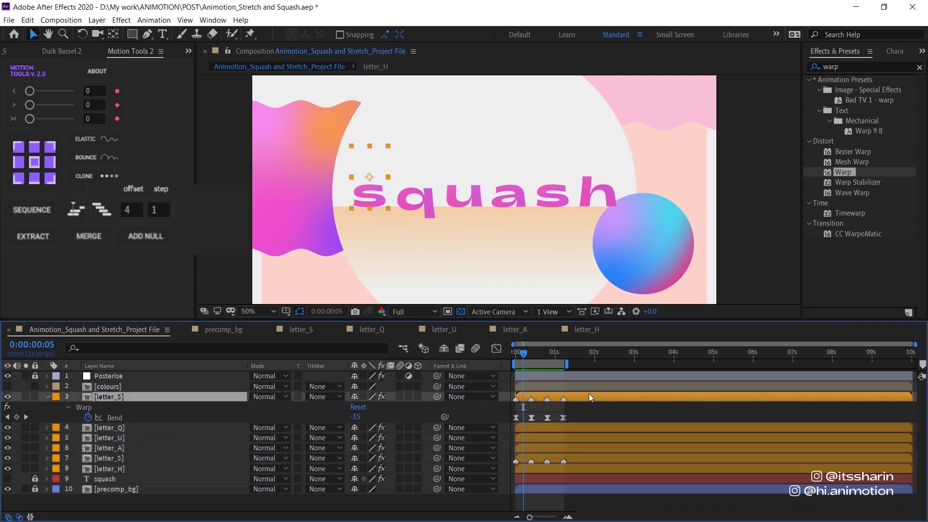
pyautogui.keyDown('shift'); pyautogui.click(576, 468); pyautogui.keyUp('shift')
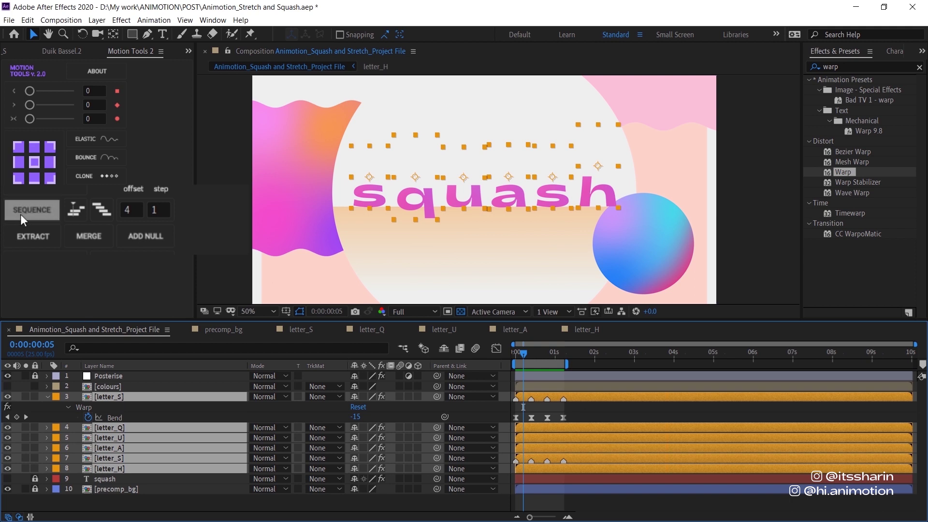
pyautogui.click(106, 213)
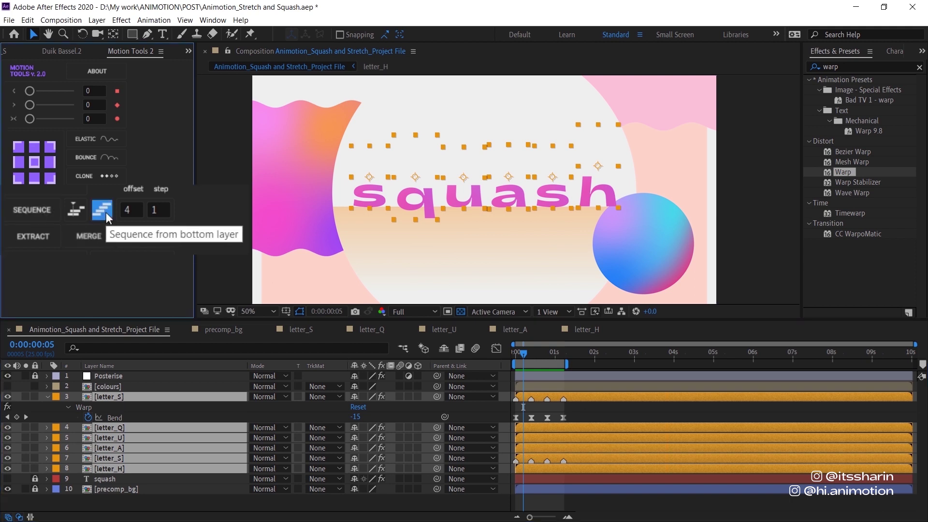
pyautogui.click(106, 212)
pyautogui.click(106, 213)
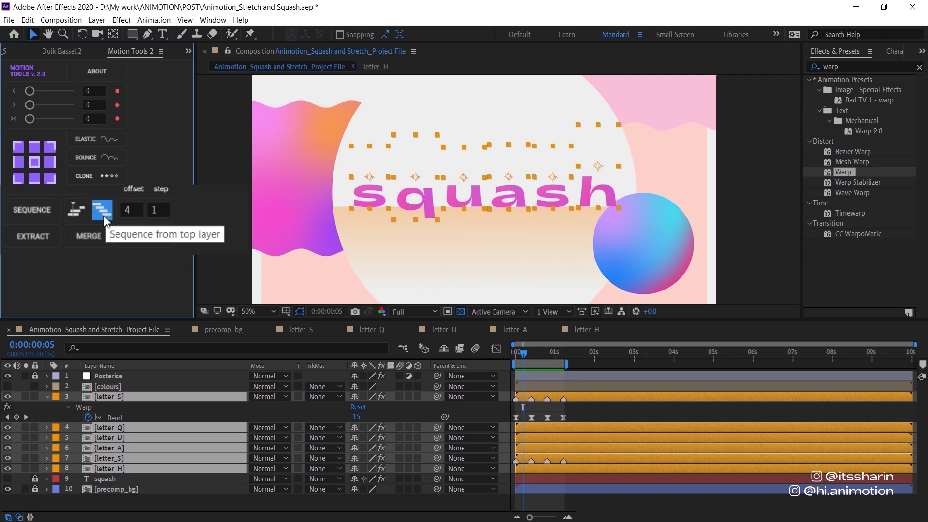
pyautogui.click(138, 204)
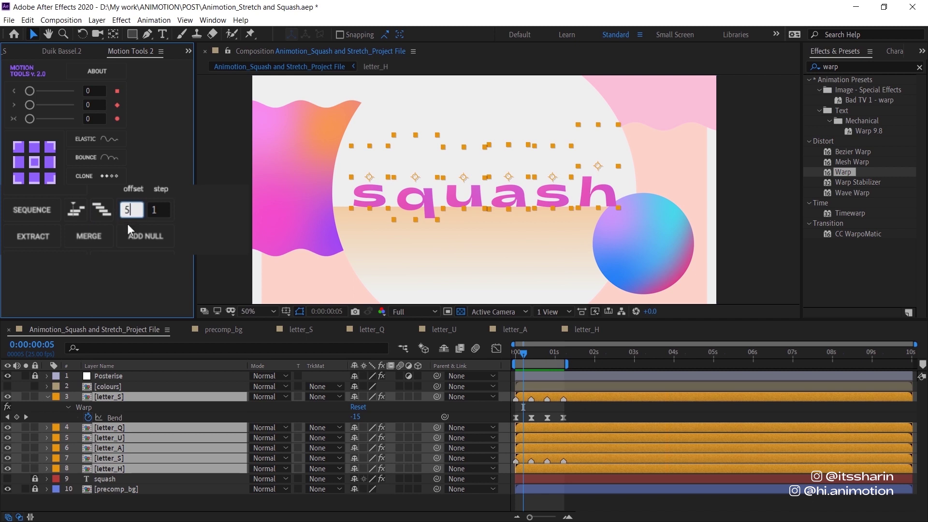
pyautogui.click(48, 219)
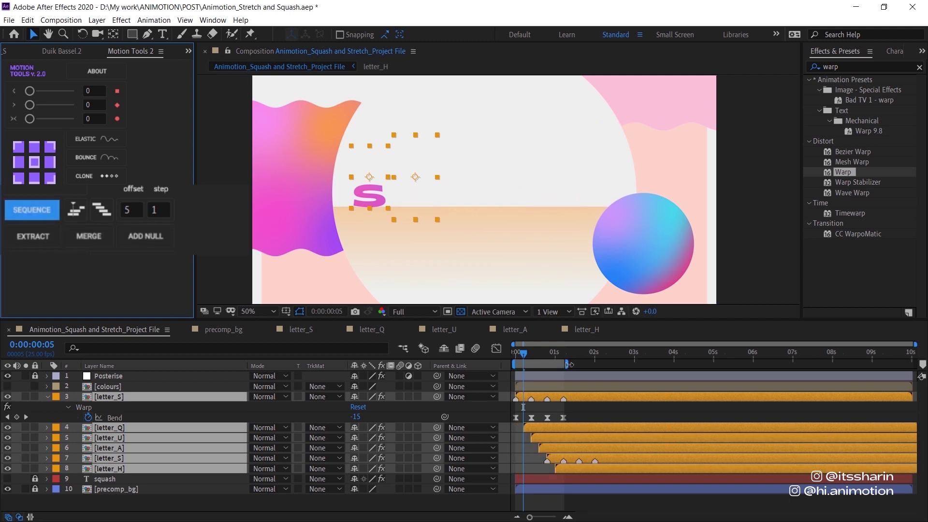
# Extend the work area to cover the stagger and preview the staggered bulge animation.
pyautogui.moveTo(569, 364); pyautogui.dragTo(589, 366)
pyautogui.press('space')
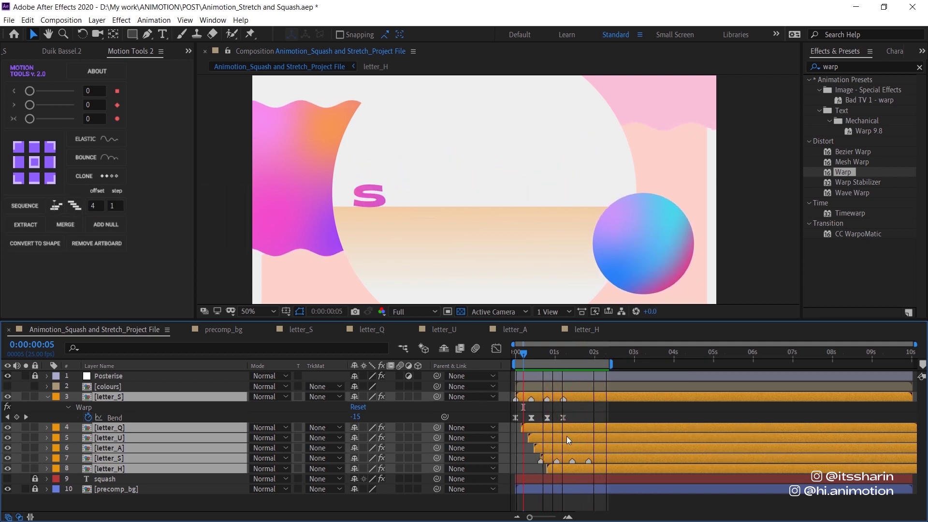
pyautogui.press('space')
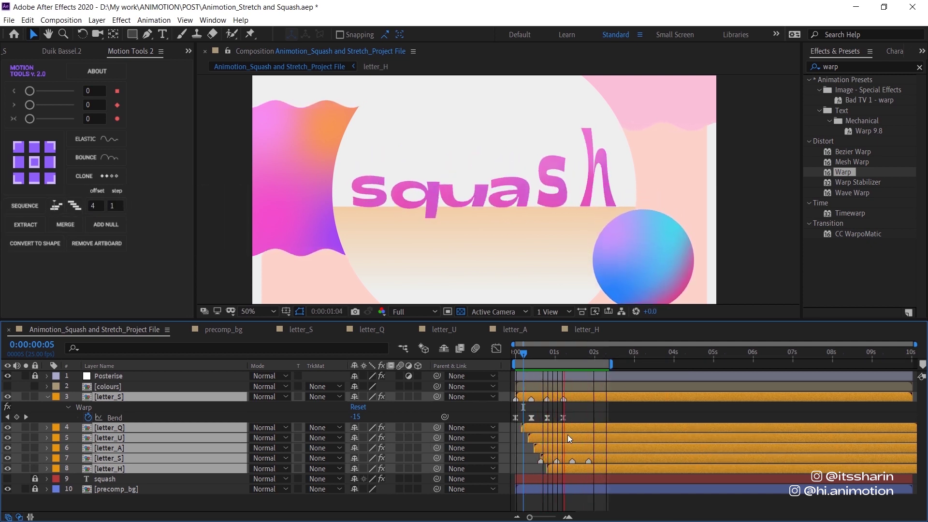
pyautogui.press('space')
# Pre-compose the letter layers into a new precomp named precomp_squash_ani.
pyautogui.rightClick(582, 398)
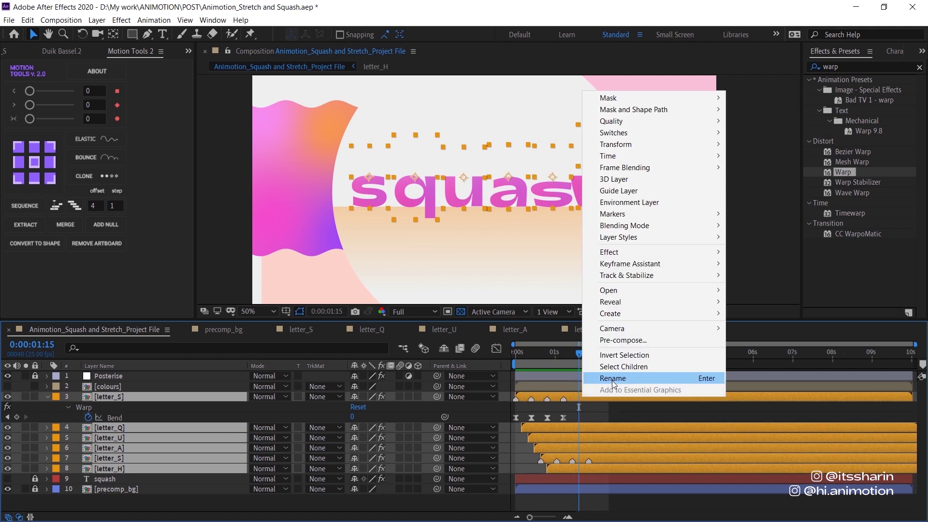
pyautogui.click(621, 338)
pyautogui.write('precomp_squash_ani')
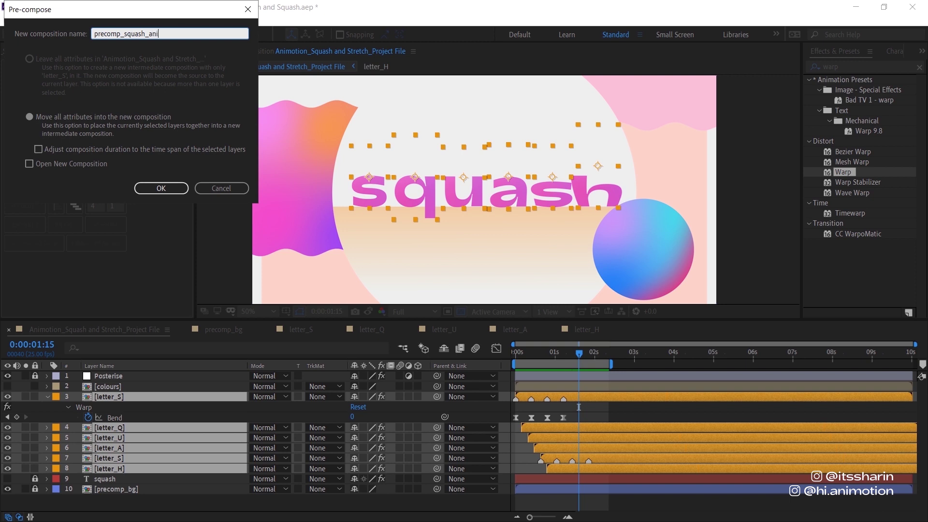
pyautogui.press('Return')
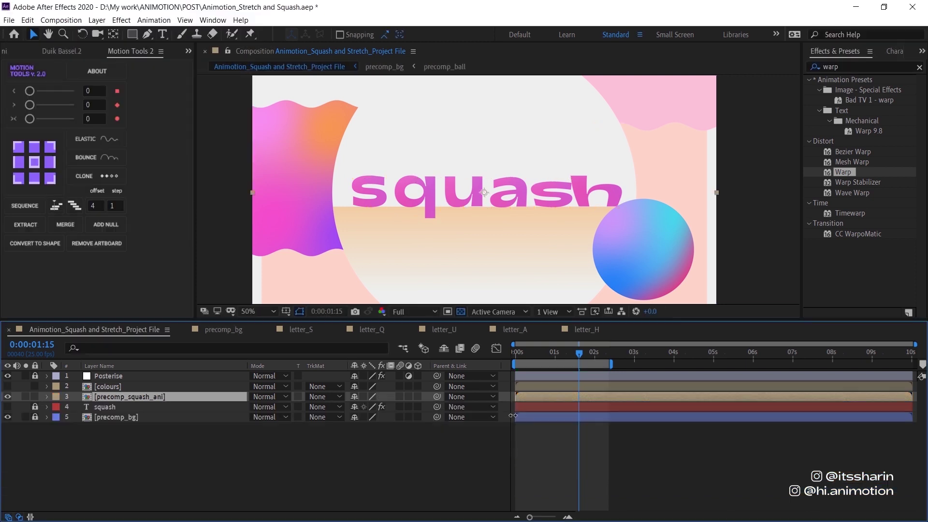
# Copy the squash layer's 4-Color Gradient onto precomp_squash_ani and preview the gradient letters.
pyautogui.click(114, 407)
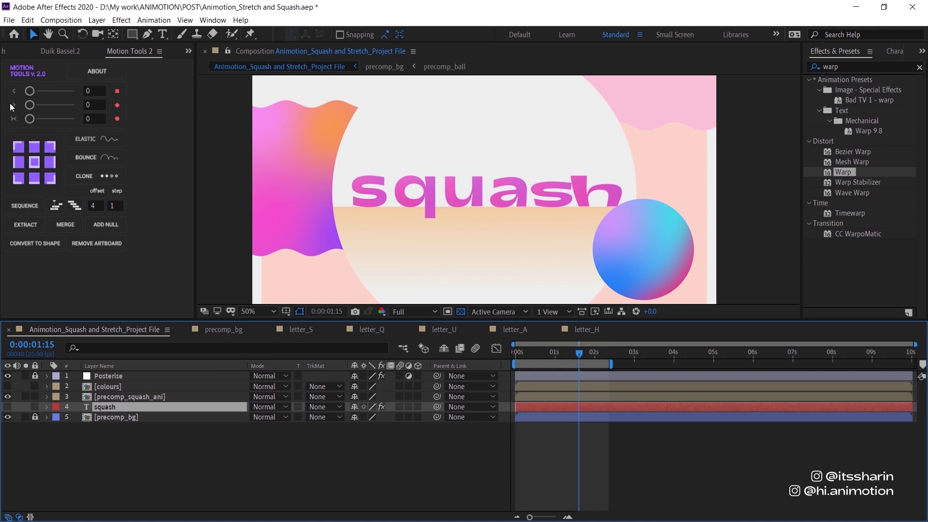
pyautogui.click(7, 51)
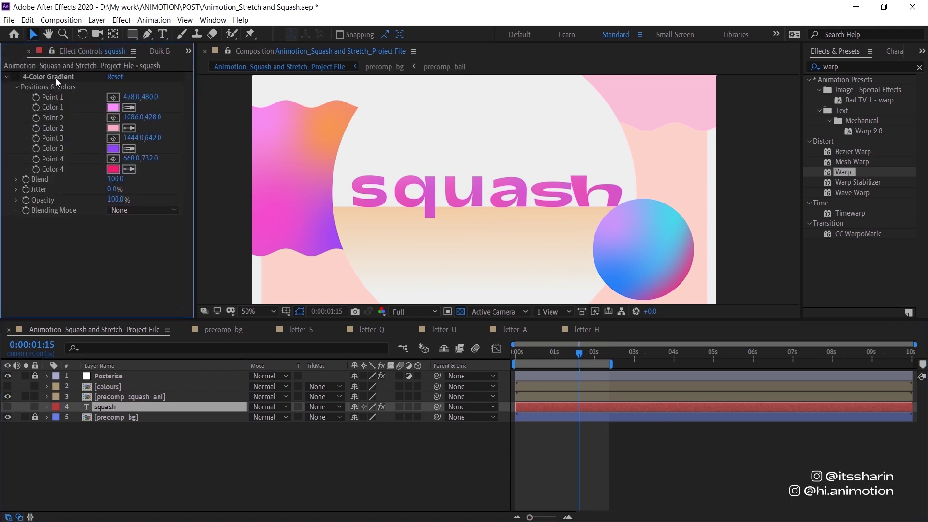
pyautogui.click(56, 77)
pyautogui.click(138, 398)
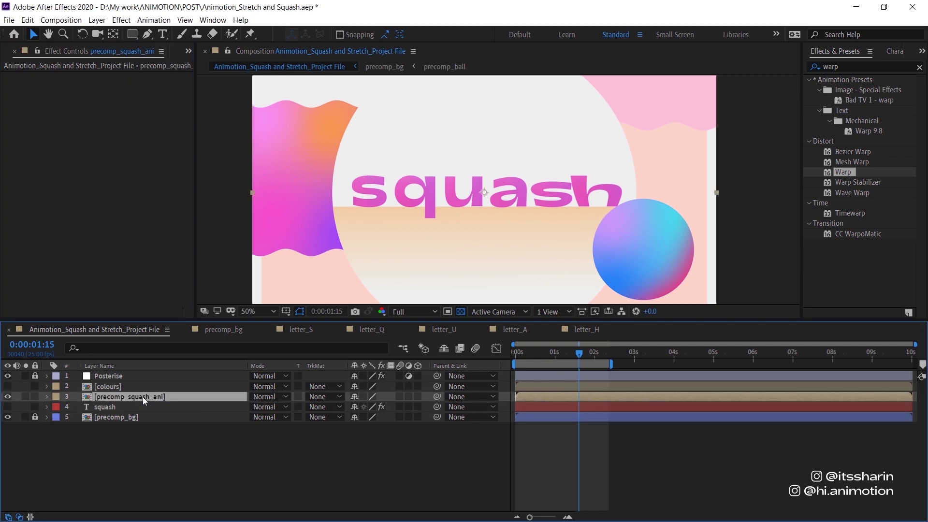
pyautogui.hotkey('ctrl', 'v')
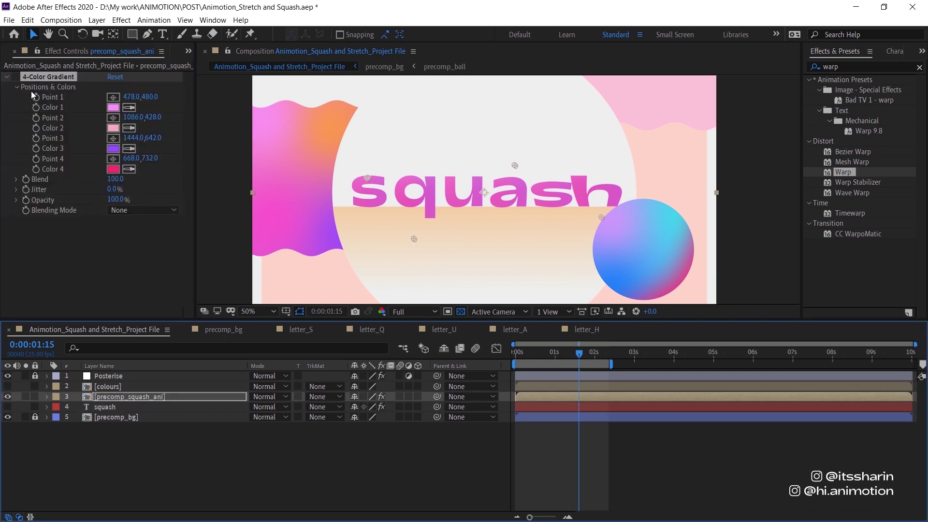
pyautogui.hotkey('ctrl', 'shift', 'a')
pyautogui.press('space')
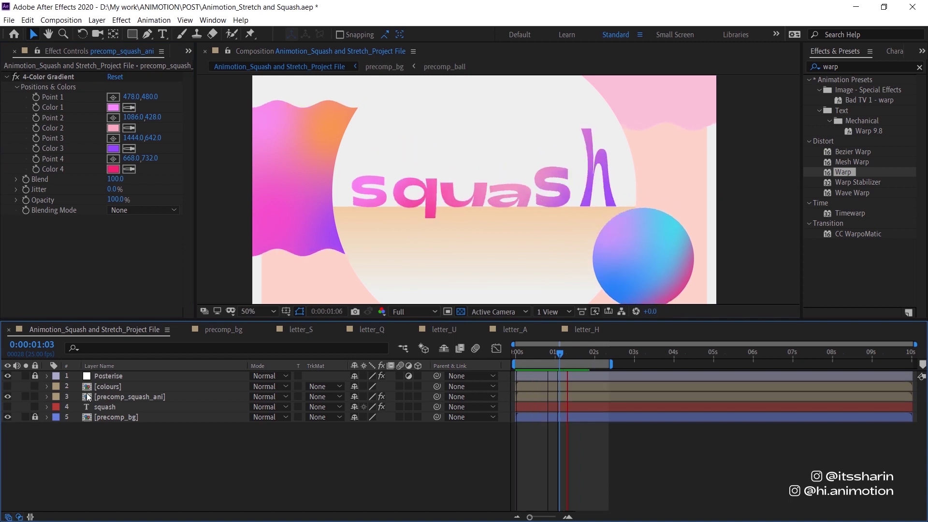